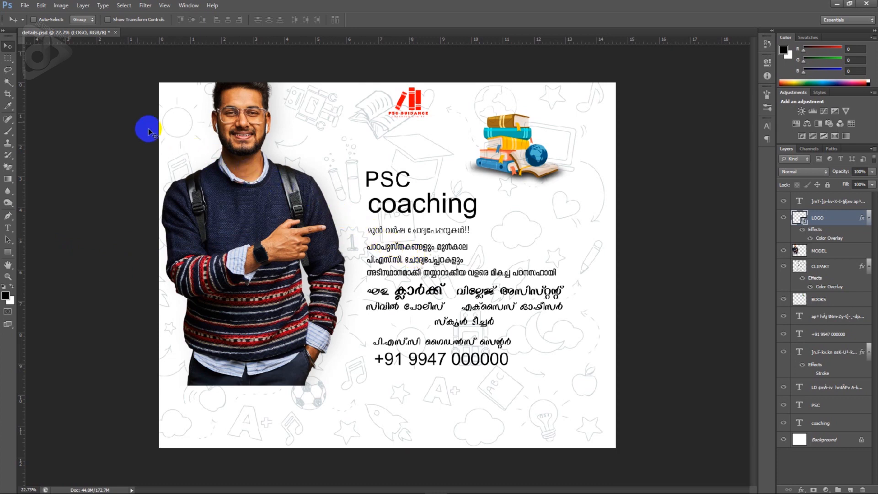
Create a white RGB document named "Social media advertisement", 6.562 by 4.374 inches at 300 pixels per centimeter
click(25, 6)
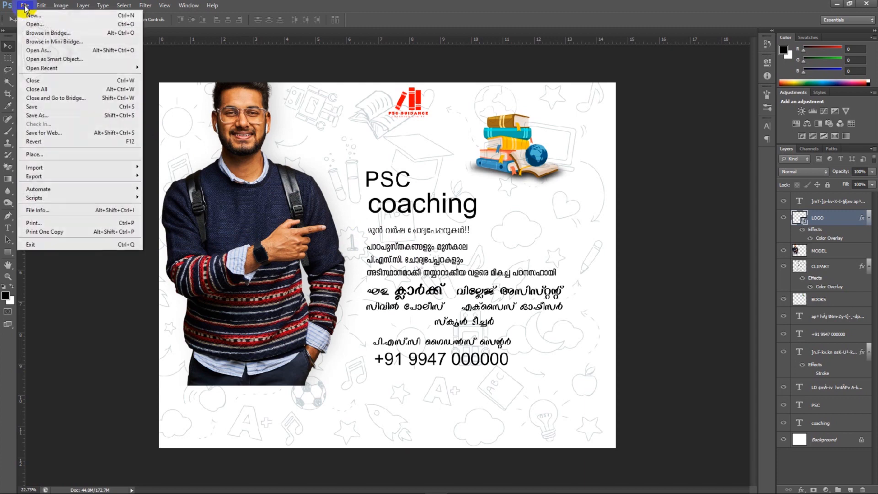
click(104, 58)
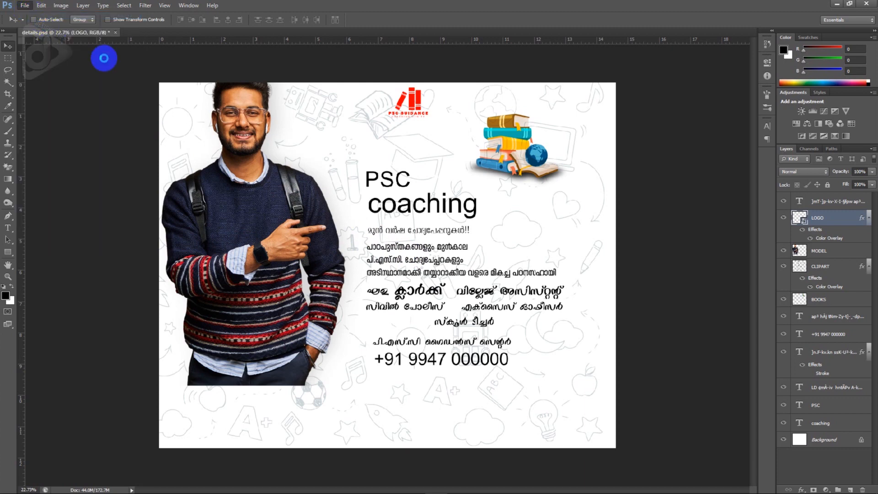
key(ctrl+n)
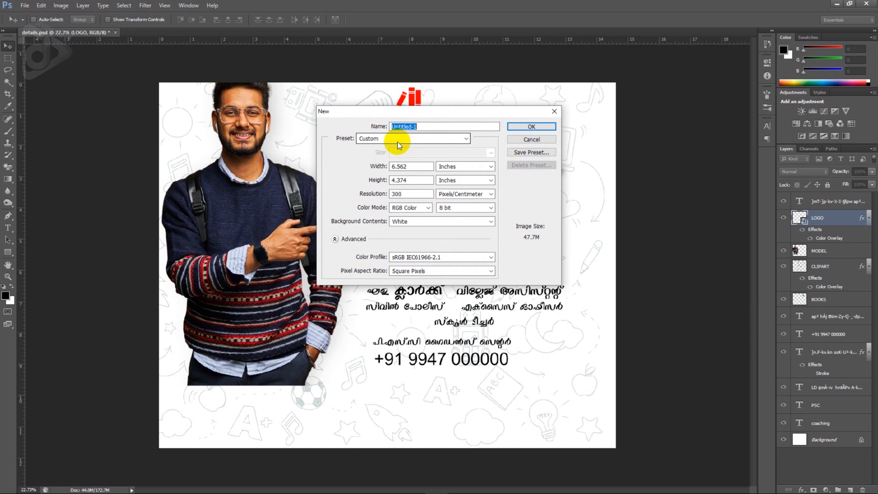
text(Social media )
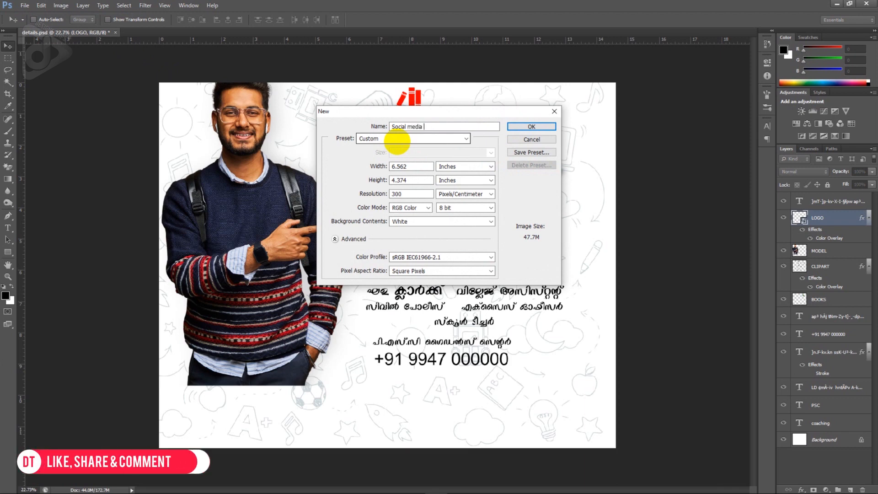
text(advertisement)
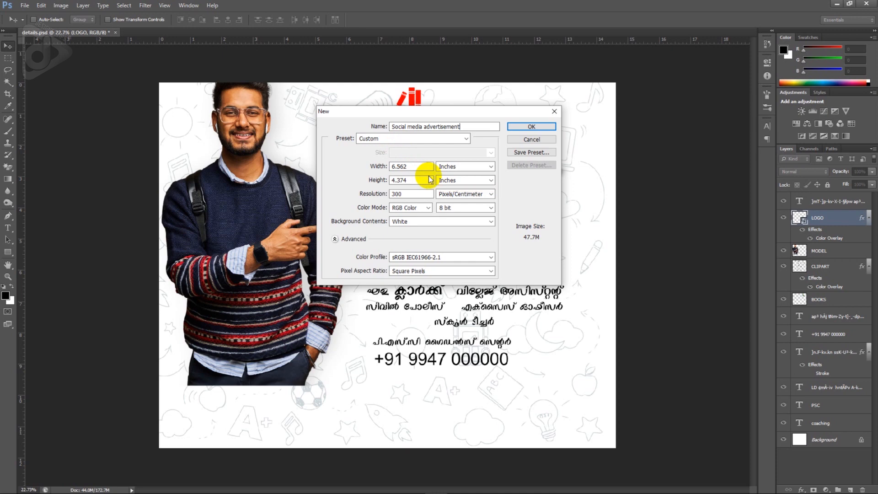
double_click(404, 194)
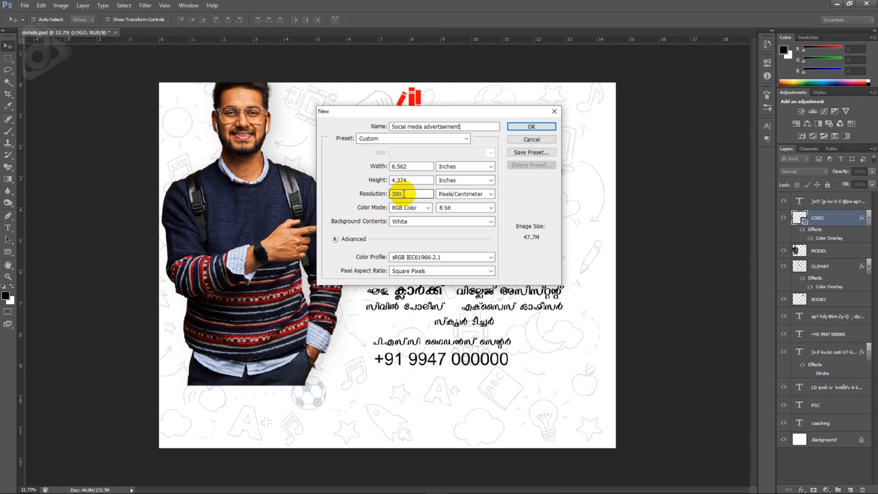
click(409, 208)
click(409, 209)
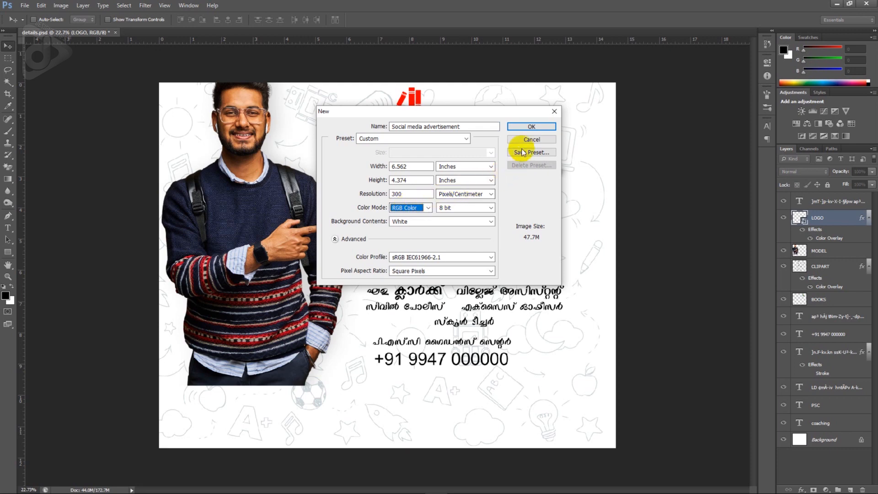
click(531, 128)
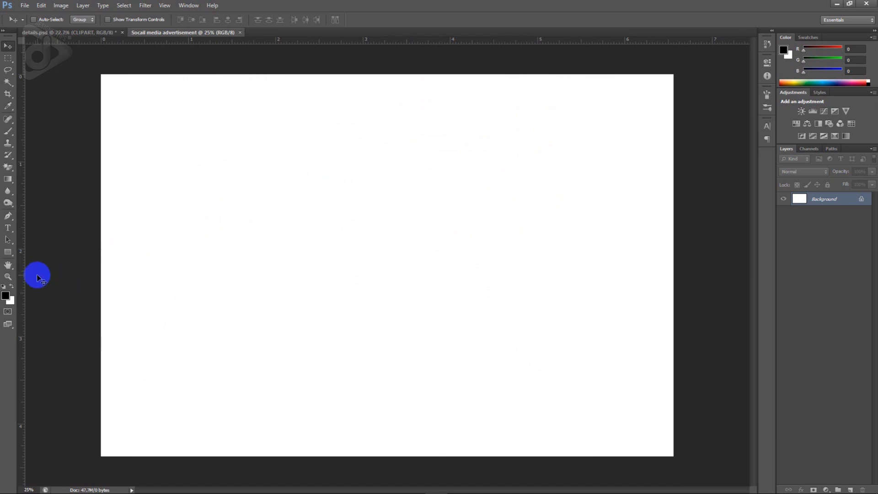
Set the background color to dark teal #027165
click(10, 301)
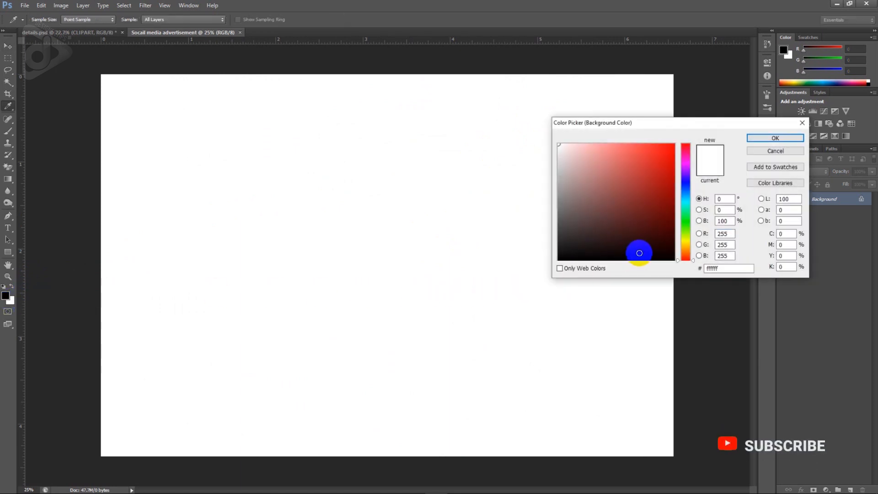
click(685, 210)
mouse_move(685, 210)
mouse_down()
mouse_move(675, 201)
mouse_move(693, 205)
mouse_move(673, 209)
mouse_up()
click(675, 198)
click(673, 204)
click(775, 138)
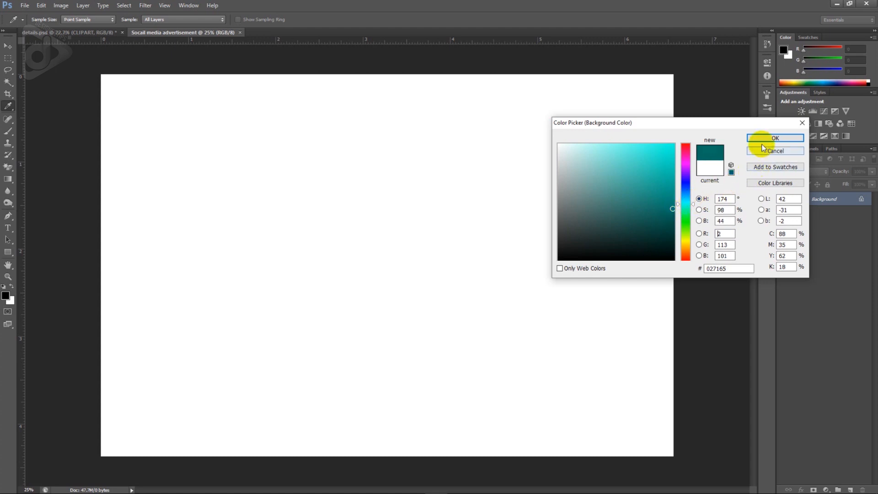
key(v)
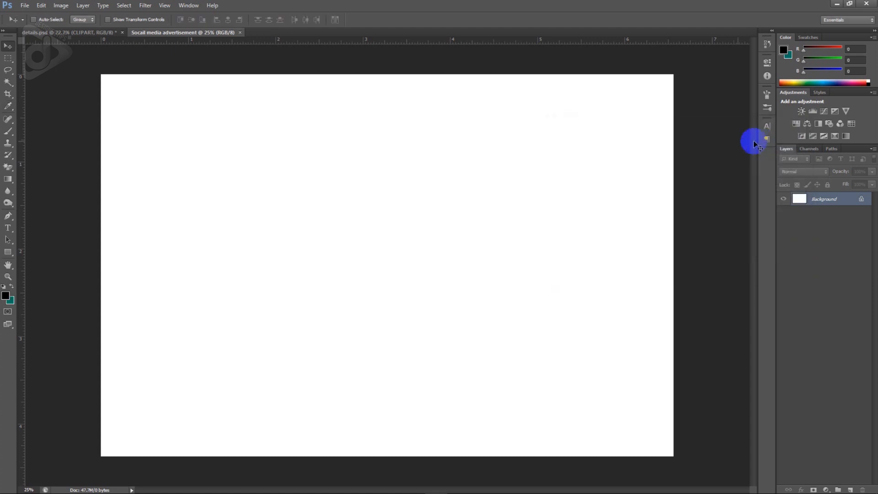
Set the foreground color to a lighter shade of the background teal, #15ad9d
click(7, 297)
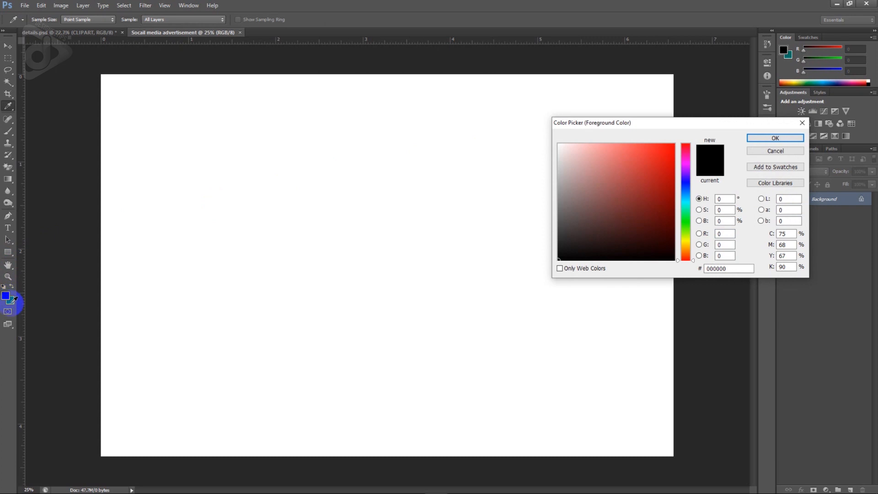
click(10, 300)
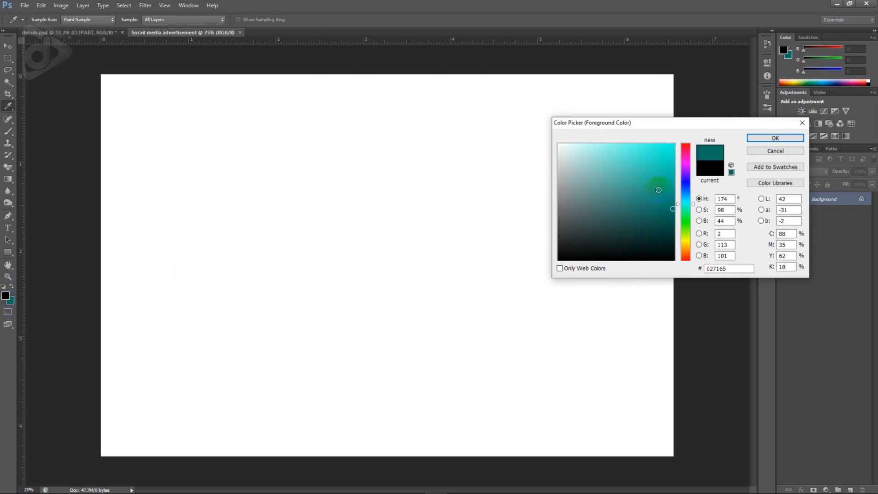
mouse_move(659, 190)
mouse_down()
mouse_move(659, 171)
mouse_move(660, 180)
mouse_up()
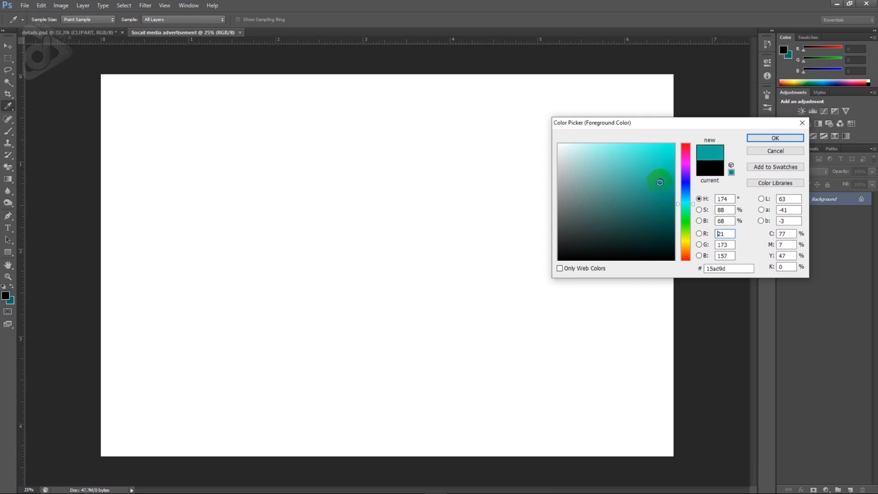
click(769, 140)
key(v)
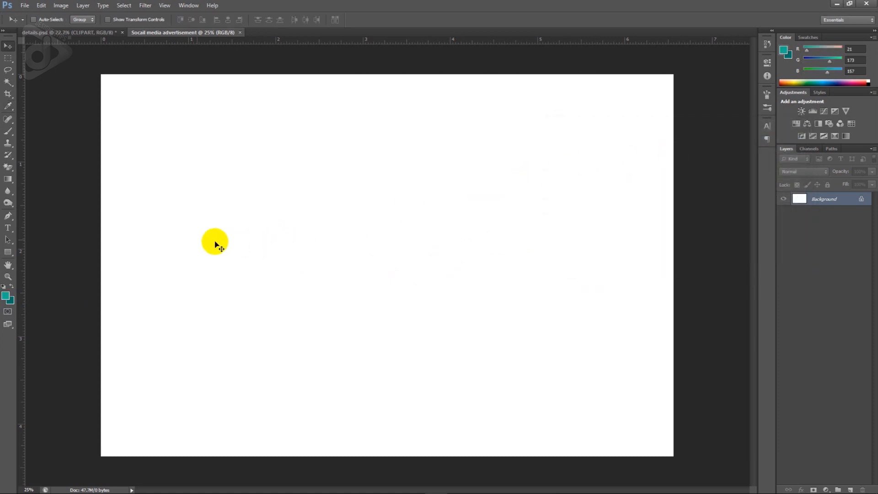
Fill the Background layer with a foreground-to-background radial gradient, running from near the canvas center toward the upper left
click(8, 179)
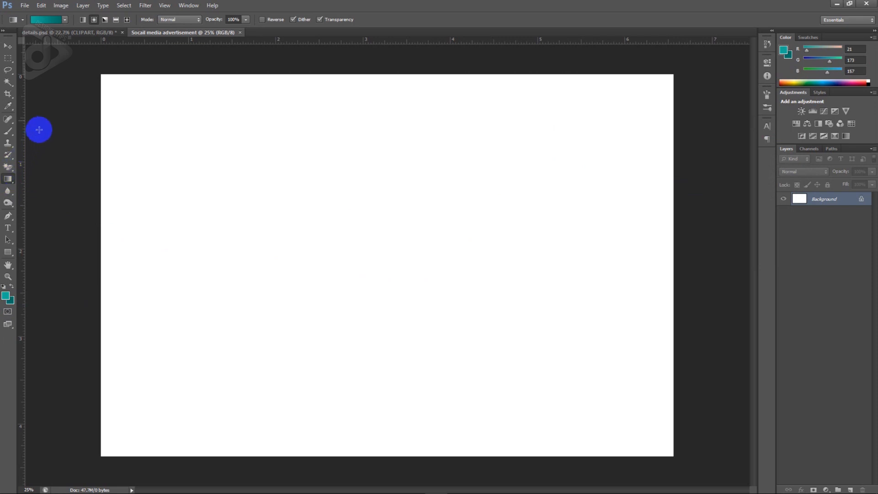
click(93, 20)
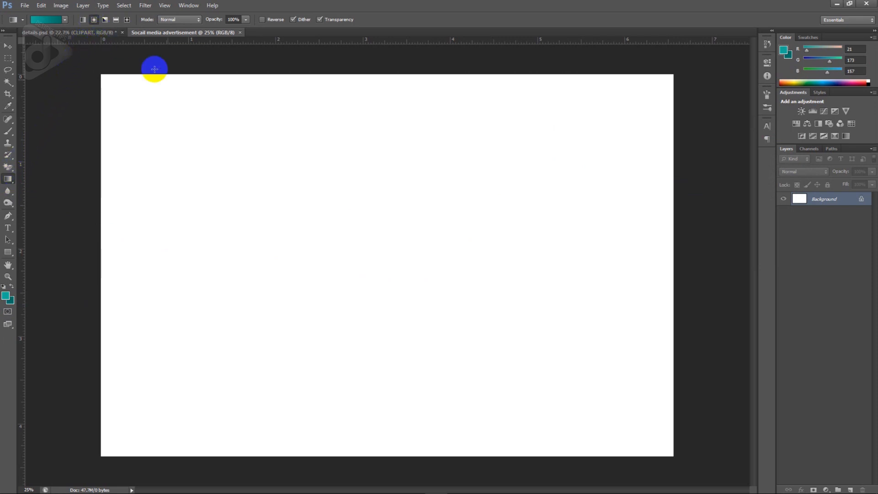
drag(414, 293, 281, 168)
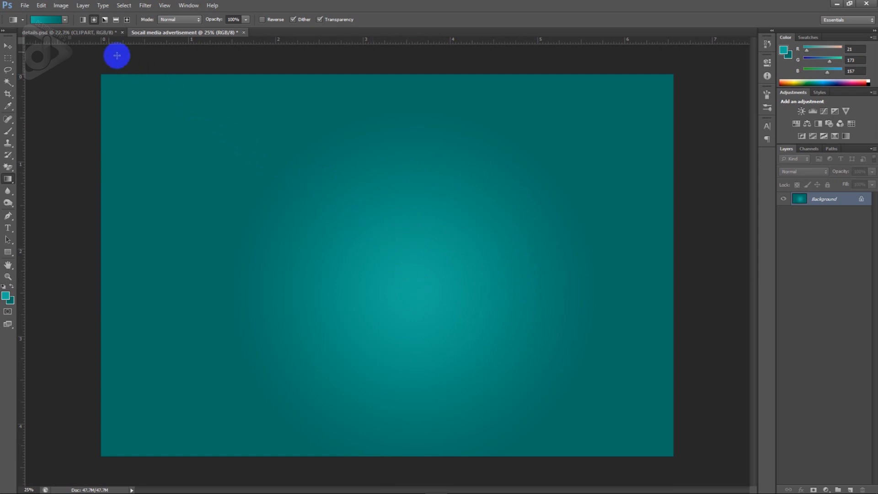
Copy the CLIPART layer from details.psd into the advertisement document and fit it over the teal background
click(69, 33)
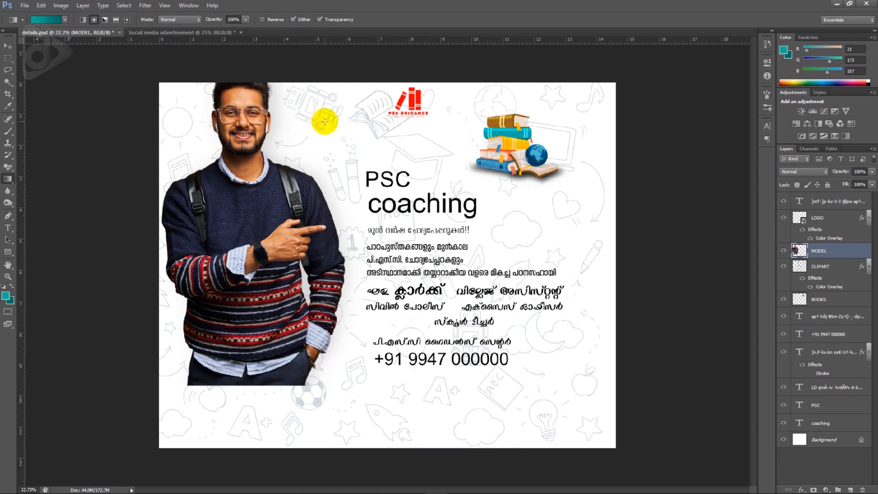
key(v)
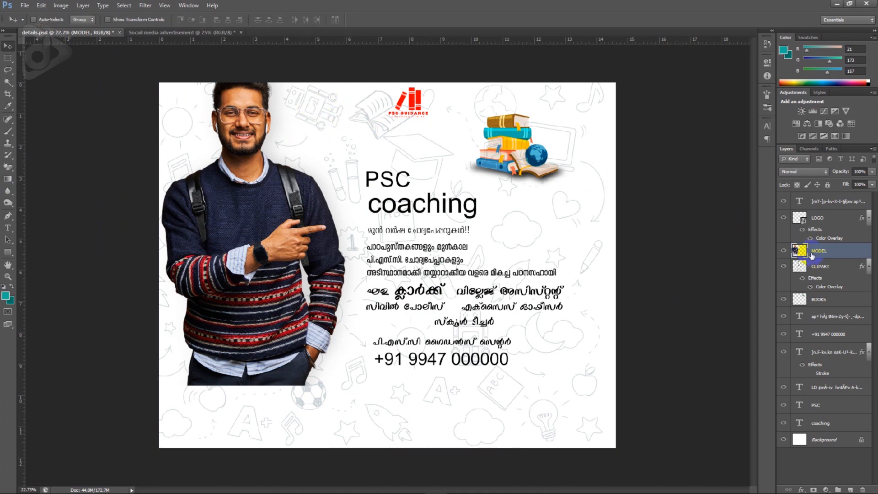
click(832, 269)
mouse_move(378, 126)
mouse_down()
mouse_move(362, 133)
mouse_move(383, 140)
mouse_move(210, 34)
mouse_move(468, 215)
mouse_up()
drag(459, 251, 450, 220)
key(ctrl+t)
key(Return)
scroll(449, 220, down, 1)
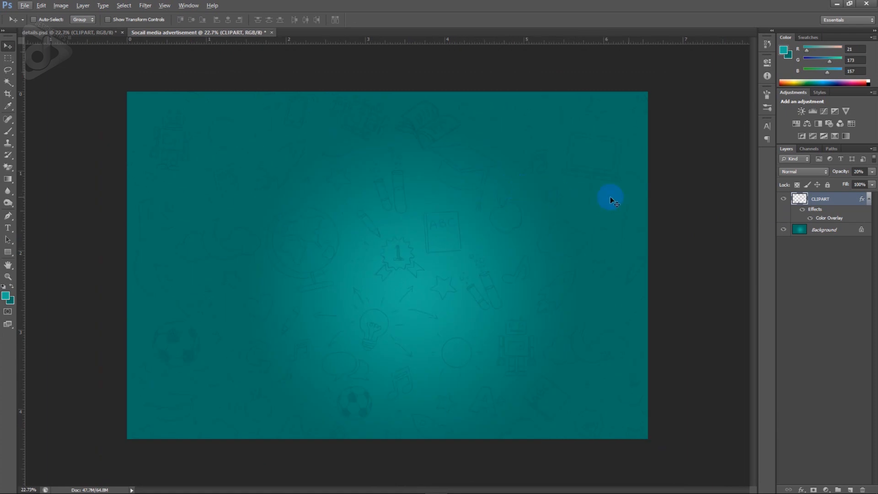
click(864, 172)
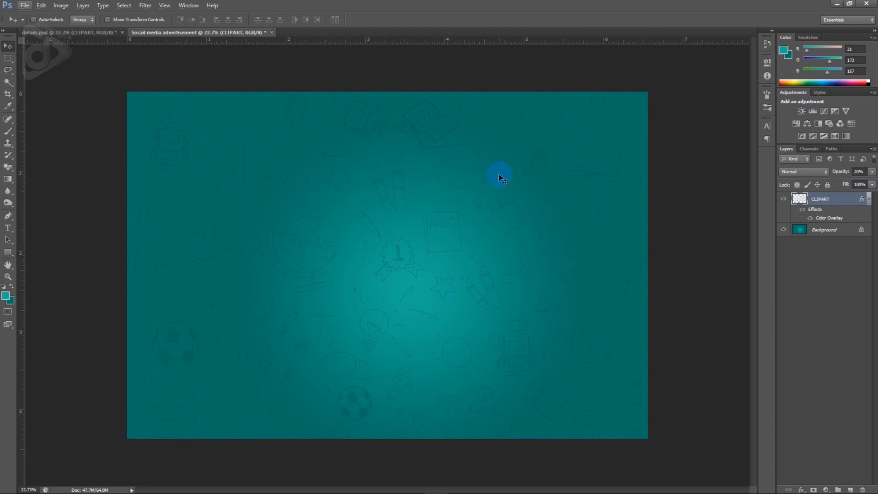
key(alt)
click(400, 247)
Copy the MODEL layer from details.psd into the advertisement, placing the man at the left side of the canvas against the bottom edge
click(91, 34)
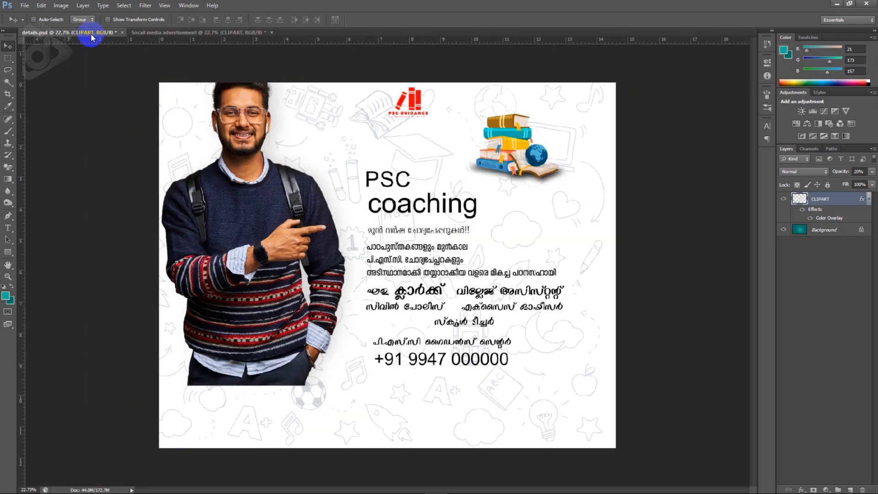
right_click(237, 182)
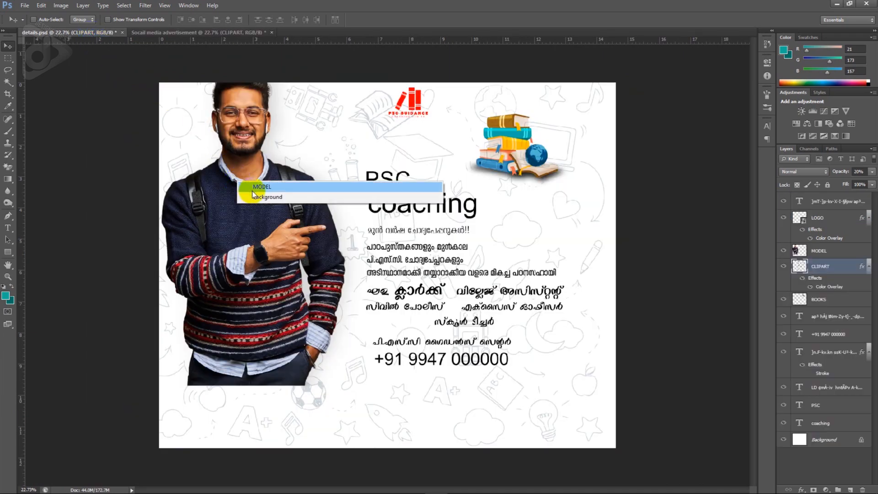
click(261, 187)
drag(262, 187, 243, 258)
key(shift+Right)
key(shift+Right)
key(shift+Right)
key(shift+Right)
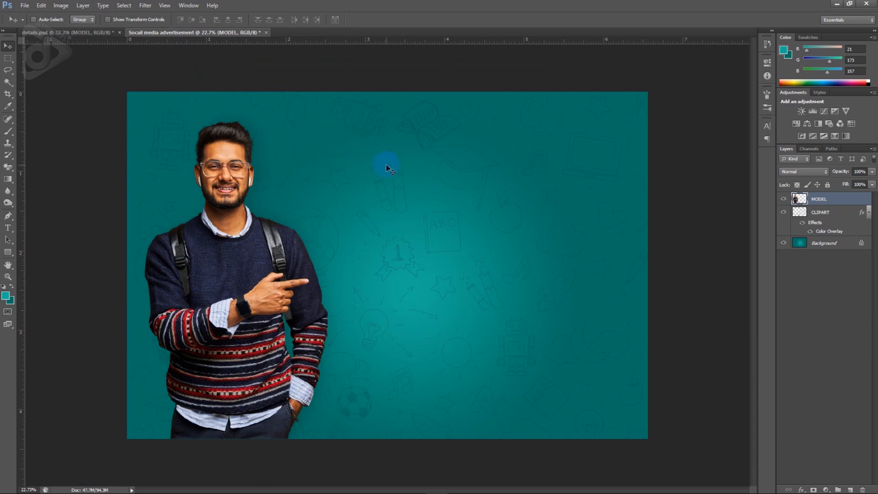
Copy the PSC and coaching text layers together from details.psd into the advertisement, beside the model's pointing hand
click(98, 32)
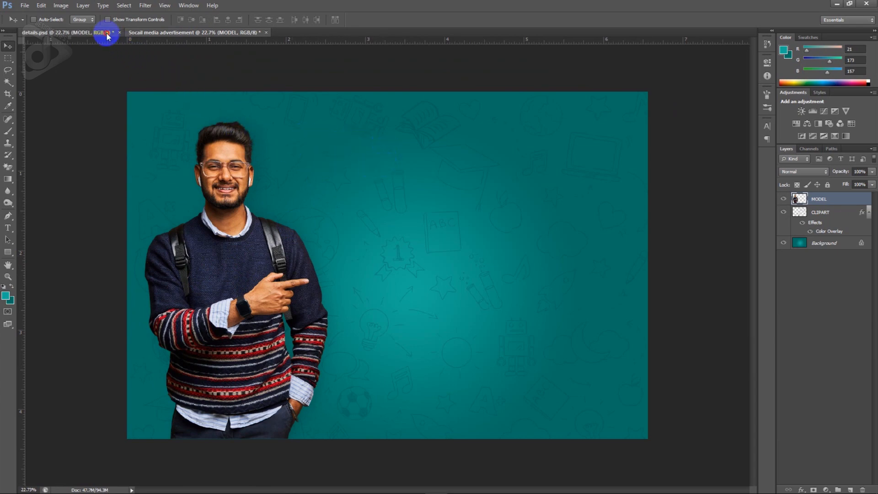
right_click(389, 177)
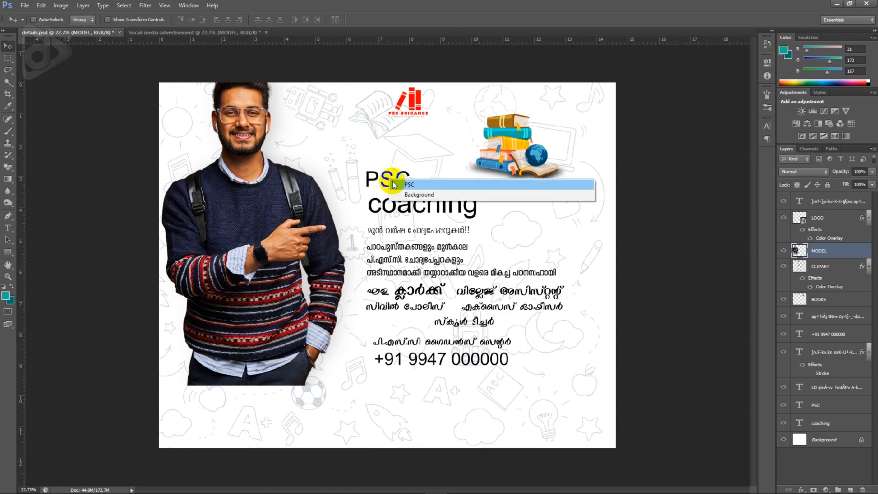
click(394, 185)
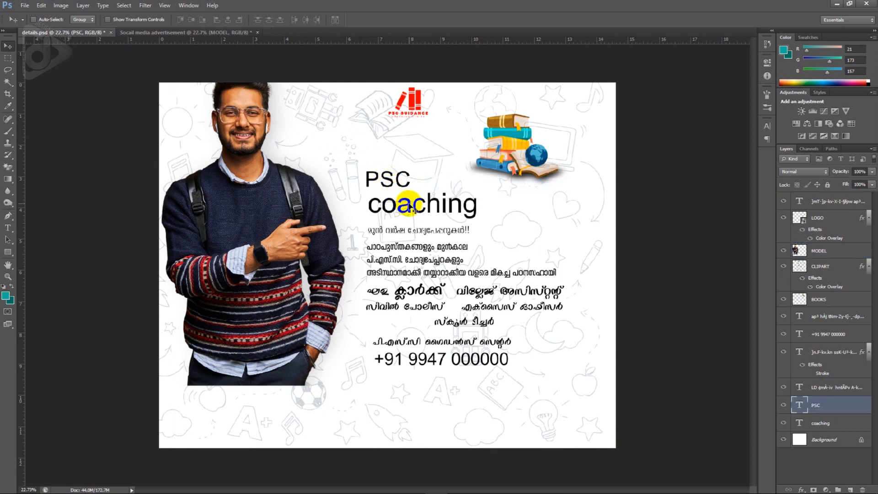
ctrl+shift+click(414, 210)
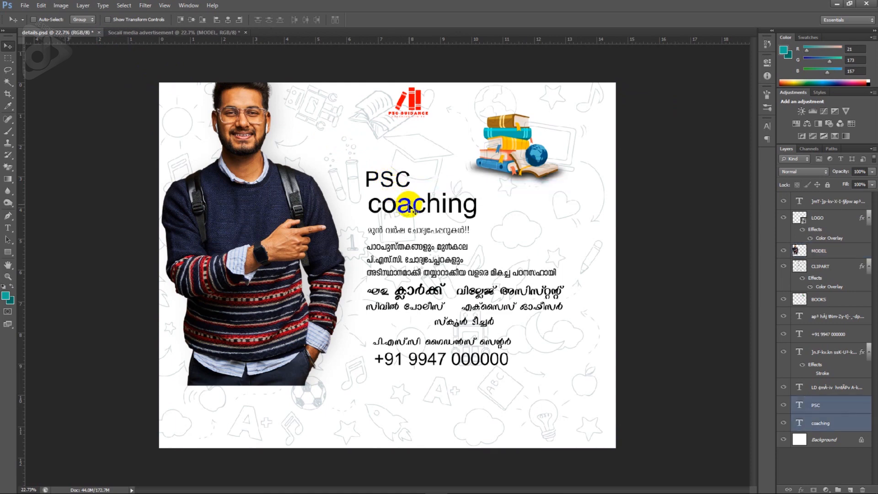
drag(413, 210, 373, 254)
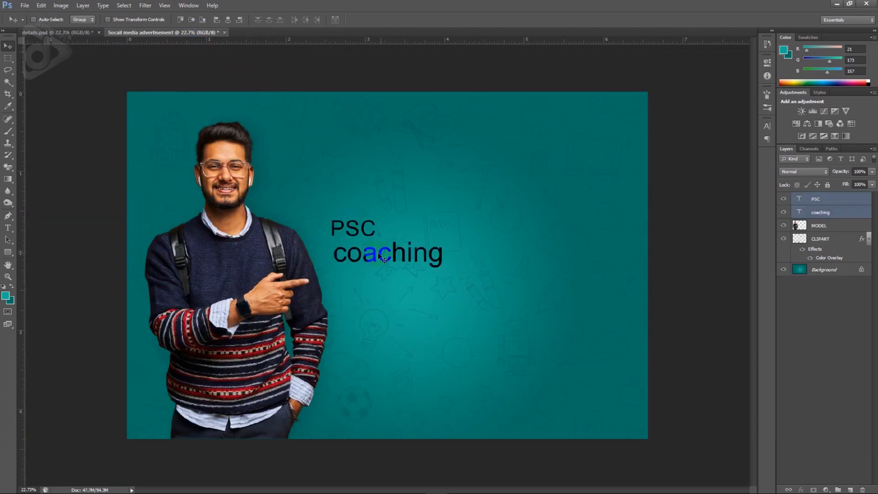
Move only the PSC text up, well clear of the coaching text and level with the model's face
right_click(362, 230)
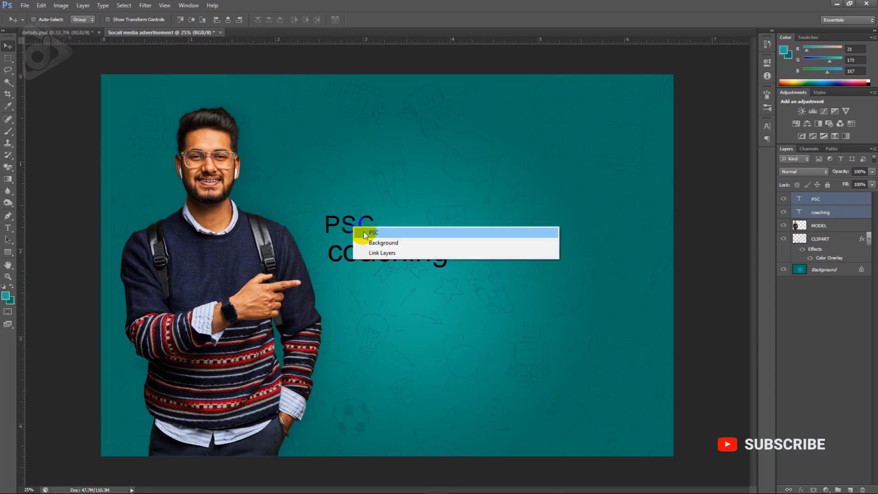
click(364, 233)
drag(364, 234, 361, 160)
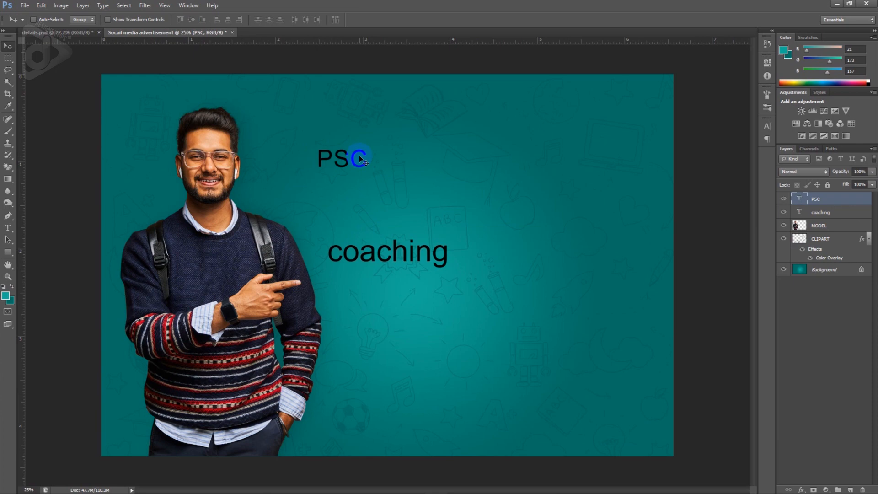
Change the font of the PSC text to Bebas
key(t)
drag(364, 161, 333, 166)
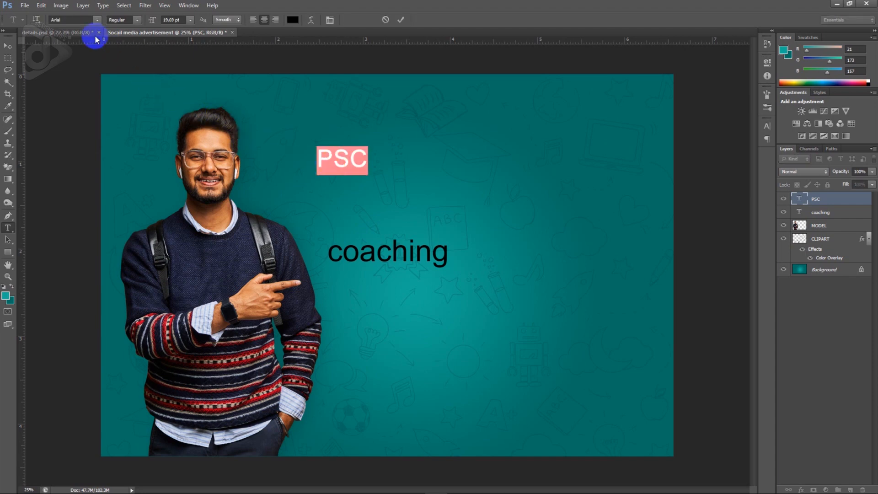
click(68, 19)
text(Be)
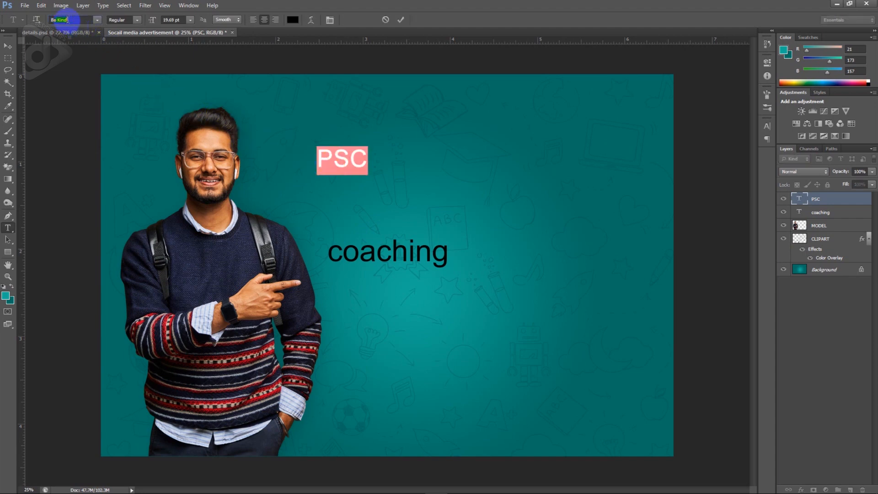
text(bas)
key(Tab)
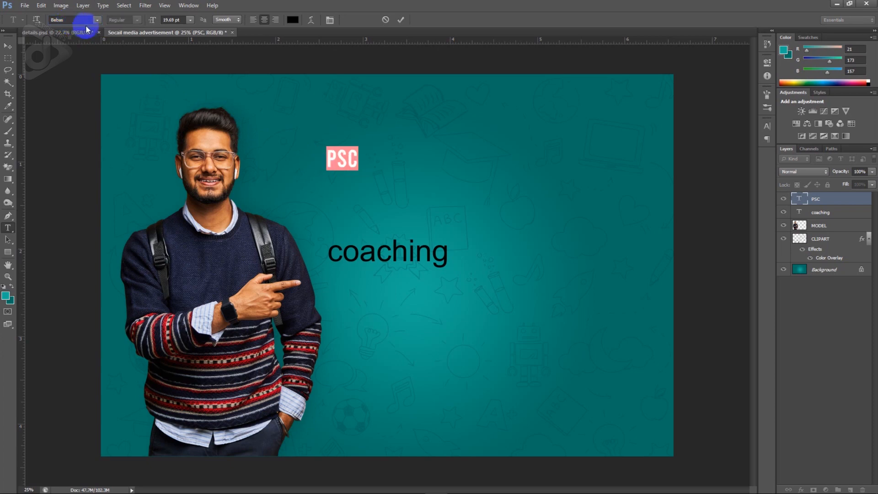
Set the PSC text size to 67 pt and shift the text slightly down beside the man's face
text(67)
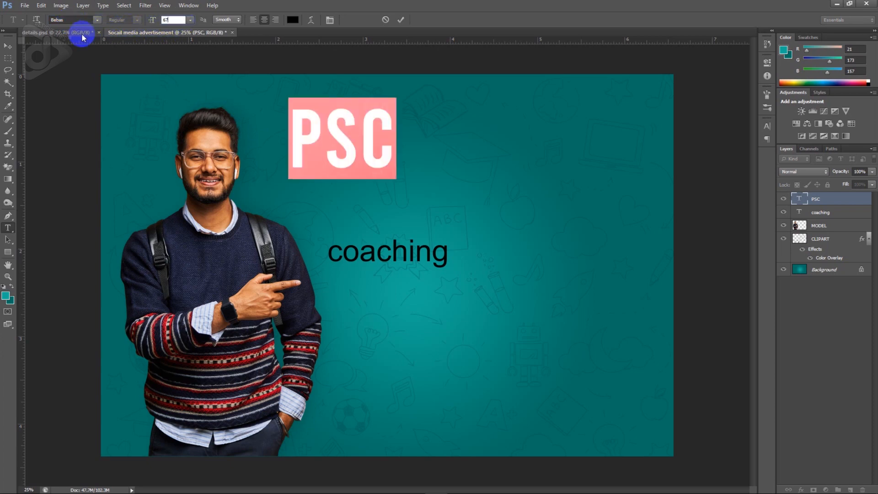
click(8, 46)
drag(360, 127, 357, 148)
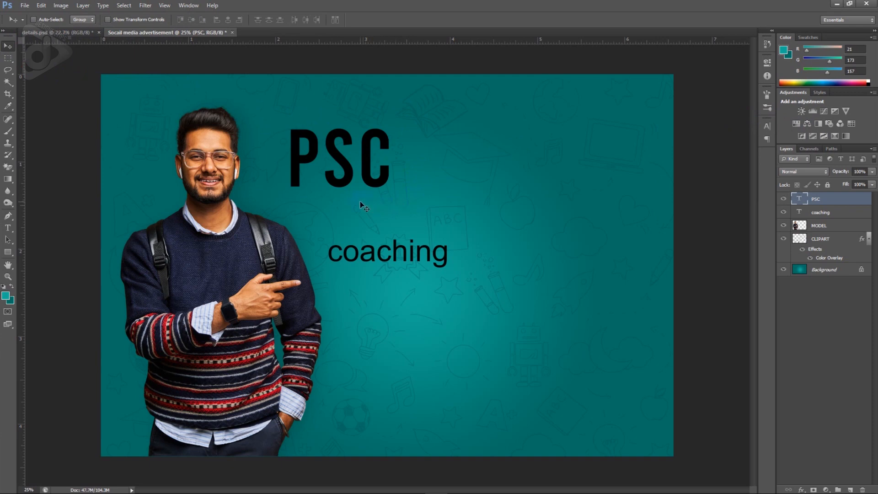
Draw a rectangle about 1108 × 792 px over the PSC text and fill it with yellow #fcf41d
click(8, 251)
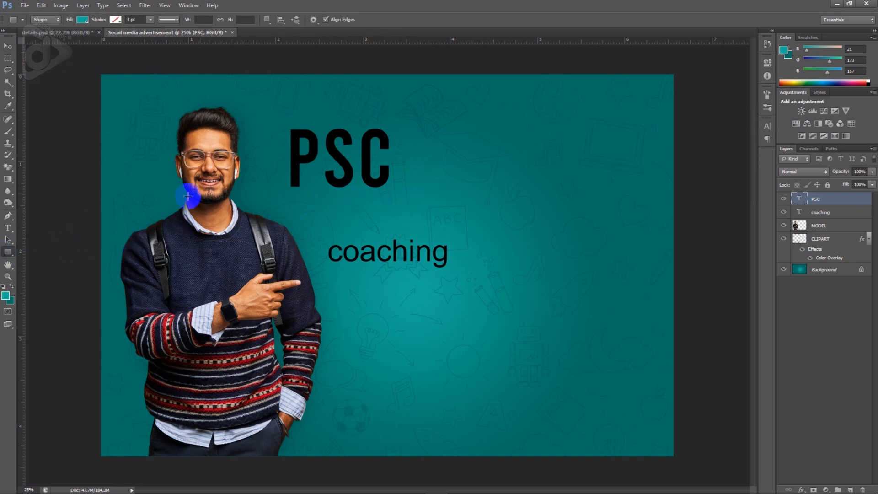
drag(279, 121, 406, 212)
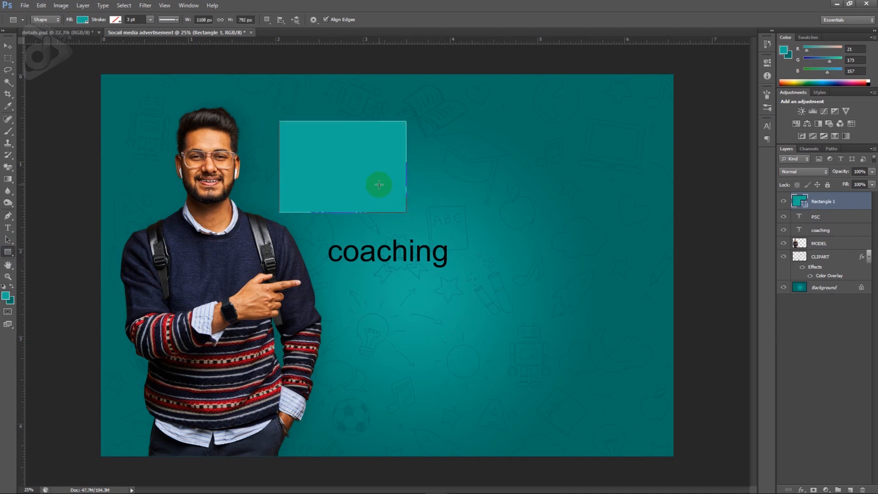
click(83, 19)
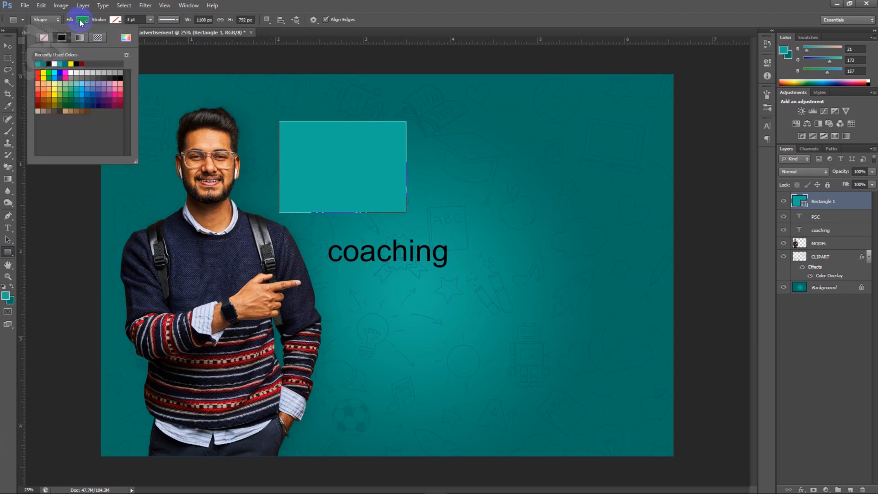
click(126, 38)
drag(685, 232, 686, 241)
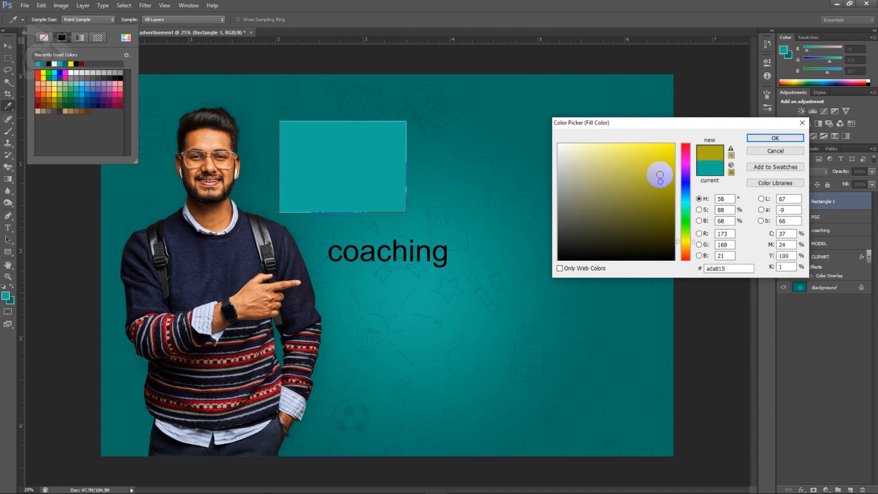
drag(660, 177, 664, 142)
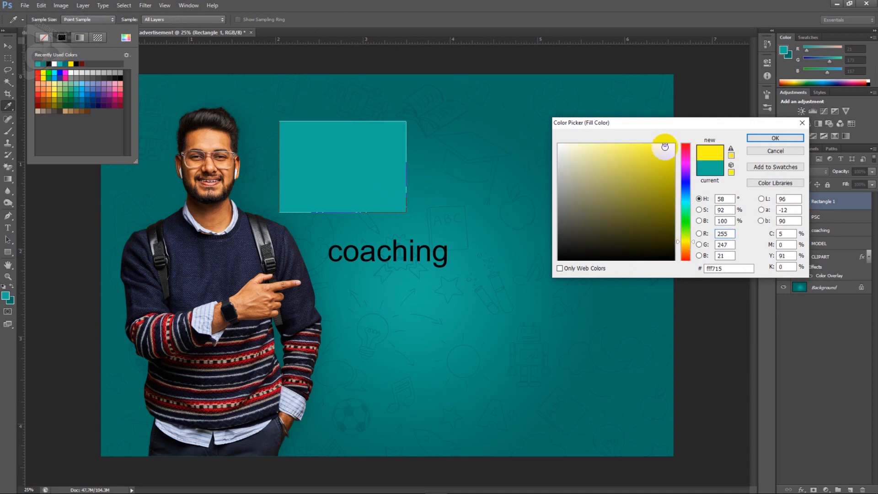
drag(662, 148, 660, 143)
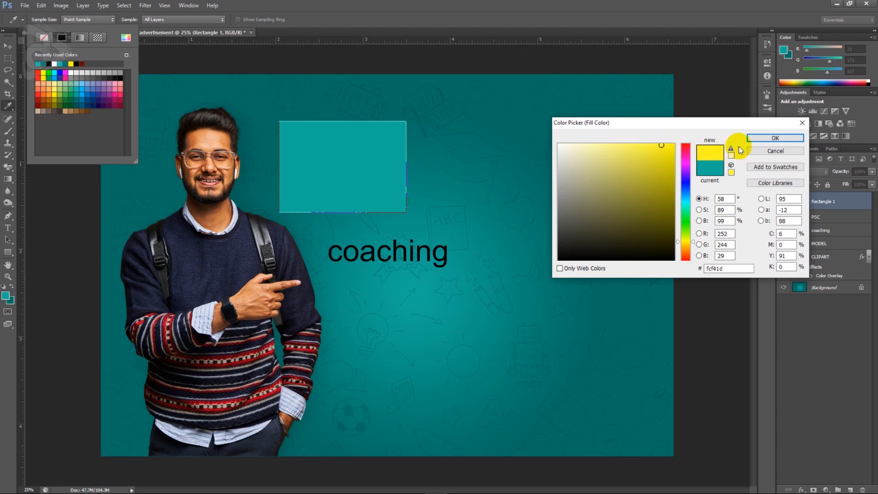
click(755, 138)
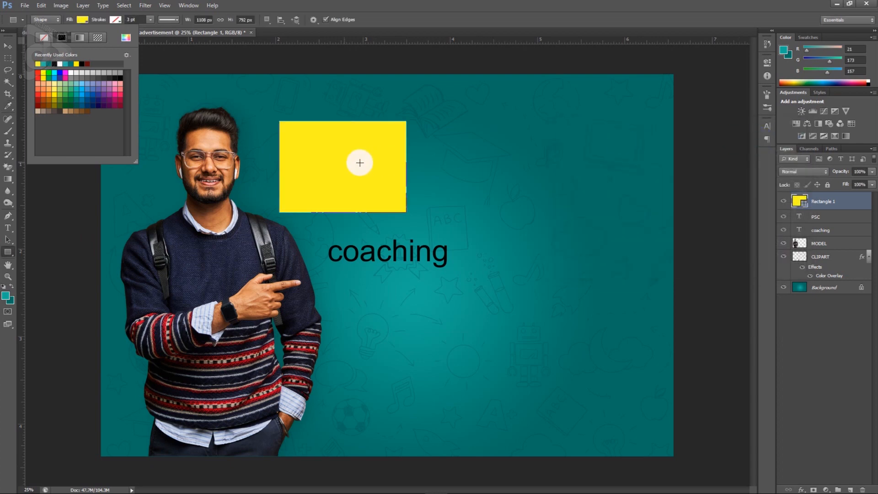
Place the yellow rectangle's layer beneath the PSC text layer and nudge the rectangle slightly left and down
click(7, 45)
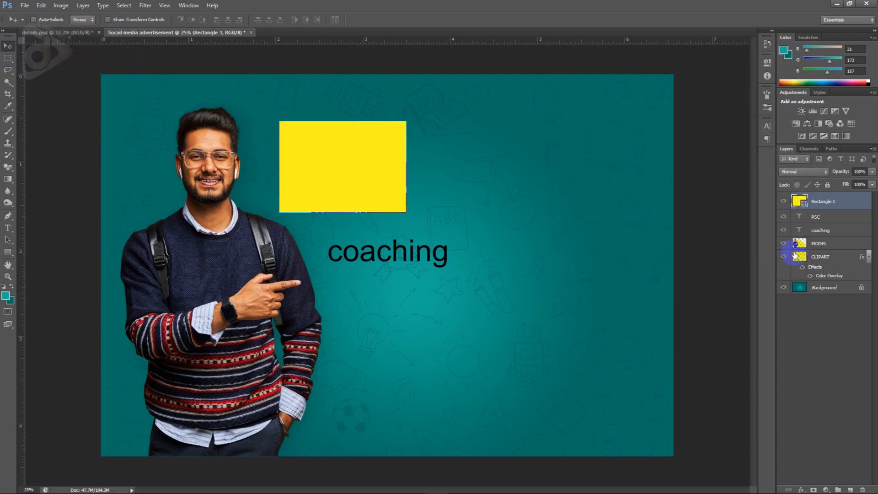
drag(851, 204, 853, 225)
key(Left)
key(Left)
key(Left)
key(Left)
key(Left)
key(Left)
key(Left)
key(Left)
key(Left)
key(Left)
key(Left)
key(Left)
key(Left)
key(Left)
key(Left)
key(Left)
key(Left)
key(Left)
key(Left)
key(Left)
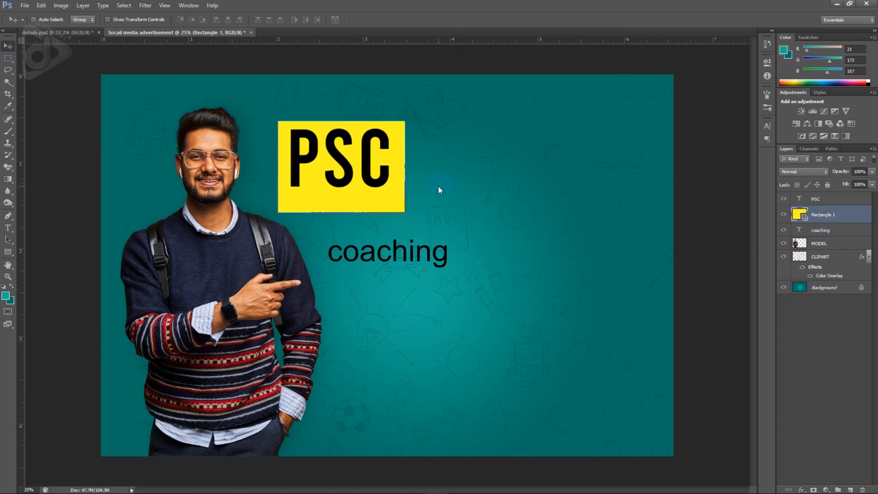
key(Down)
key(Left)
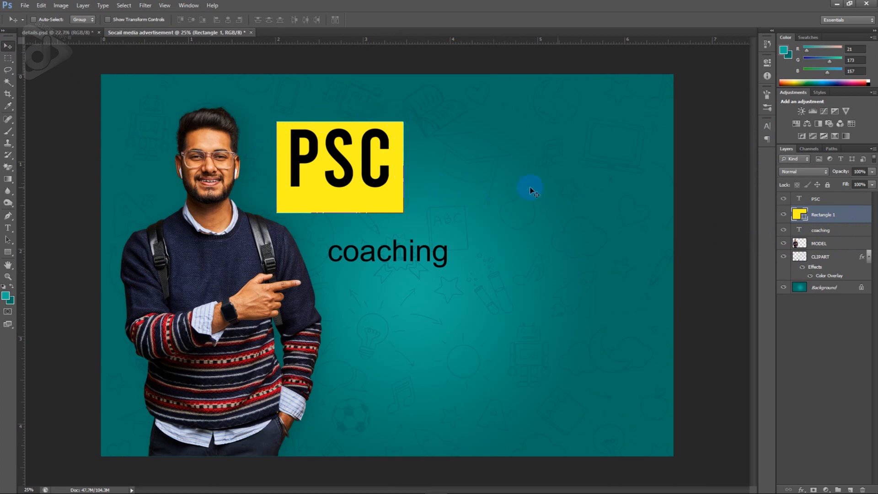
Give the yellow rectangle a thick black stroke positioned Inside, and shift the rectangle slightly up
double_click(852, 218)
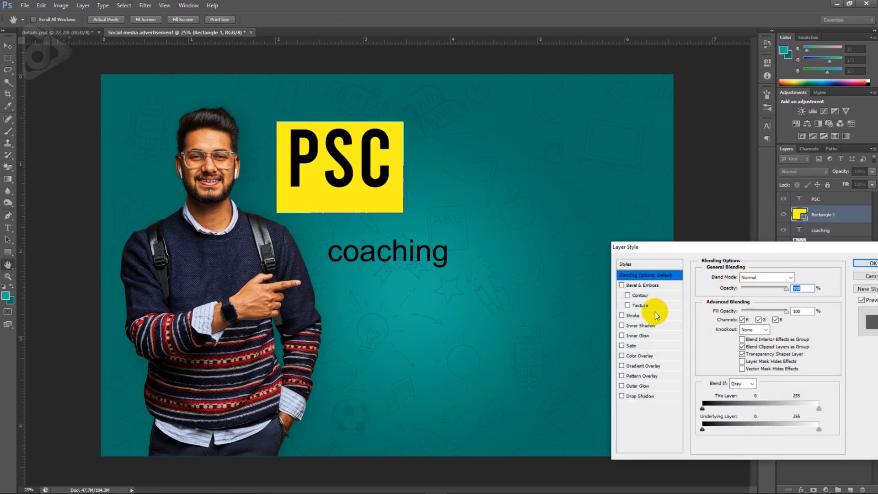
click(657, 315)
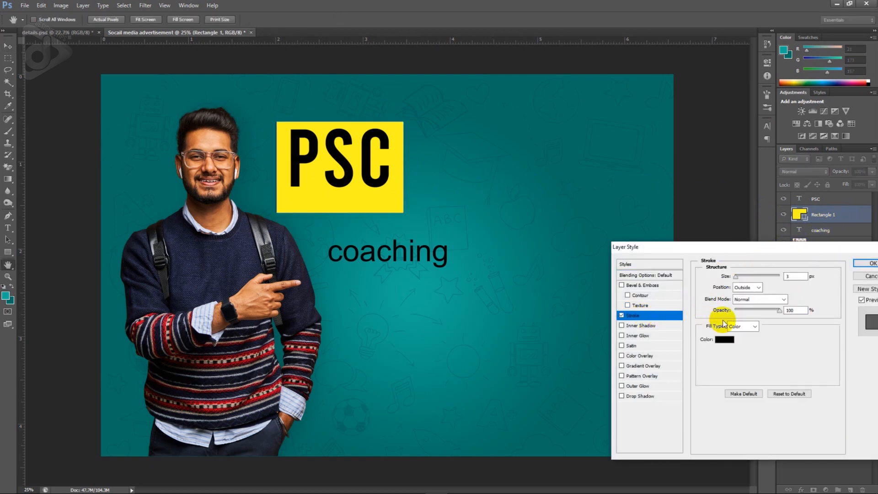
click(749, 288)
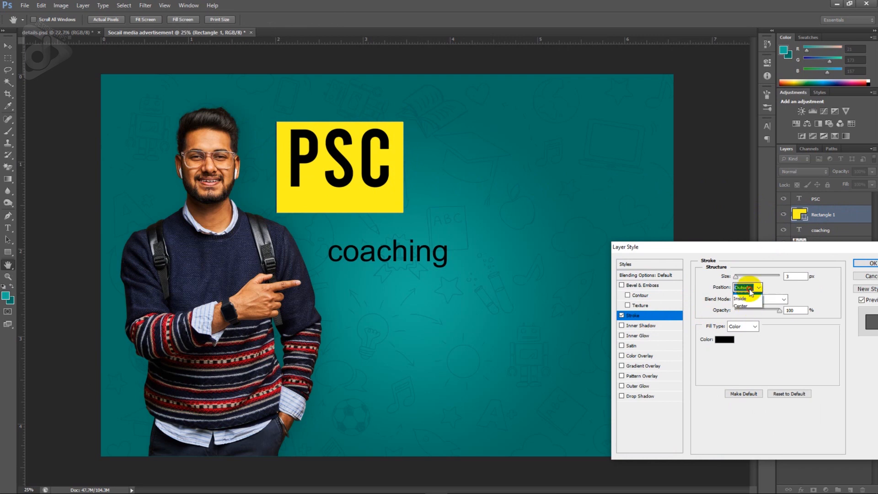
click(745, 296)
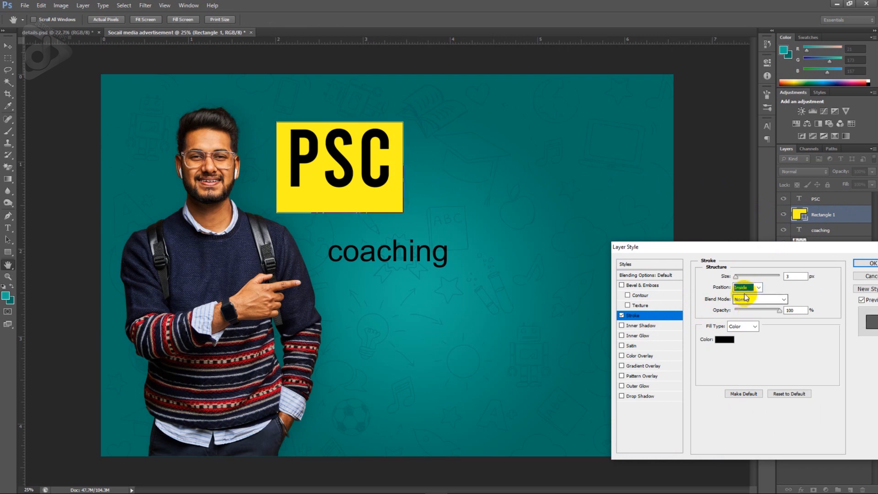
drag(736, 276, 742, 279)
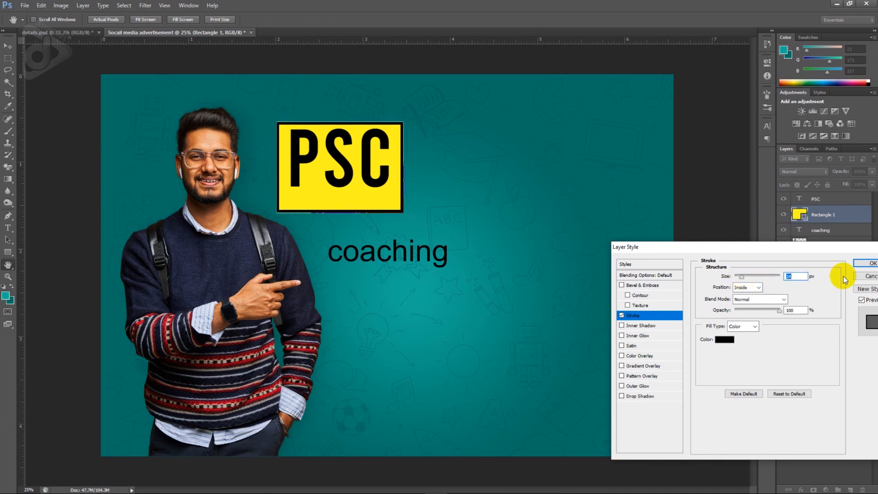
click(862, 266)
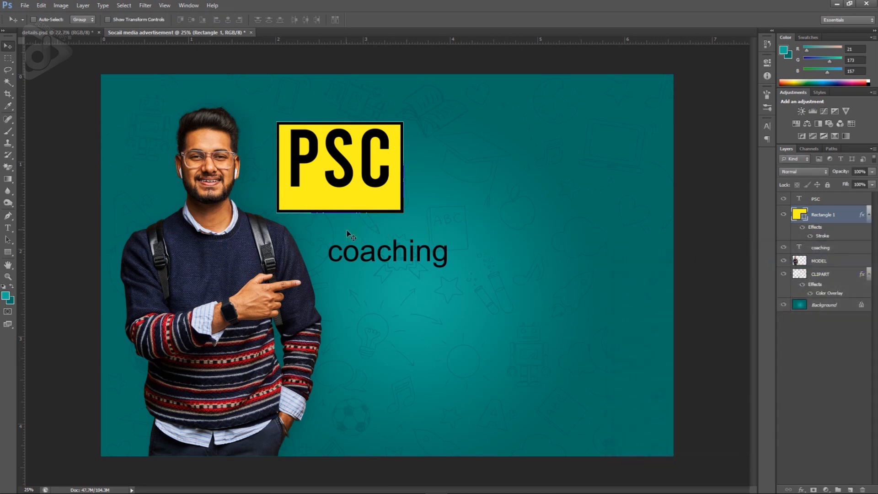
scroll(358, 220, up, 1)
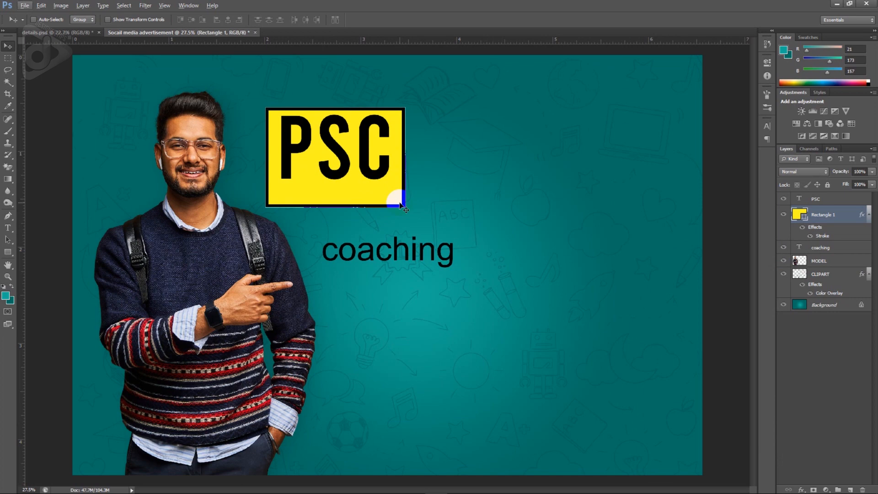
drag(400, 207, 401, 204)
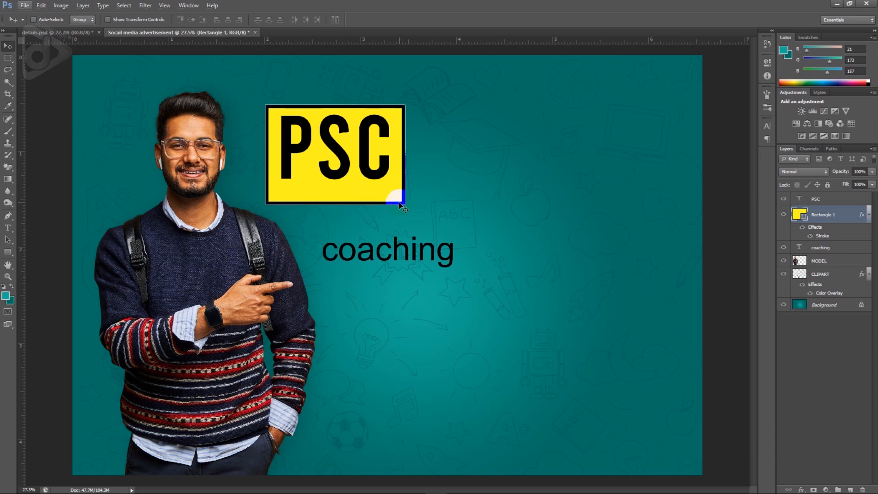
Draw a rectangle about 1092 × 175 px across the lower part of the yellow box and fill it with black
click(8, 252)
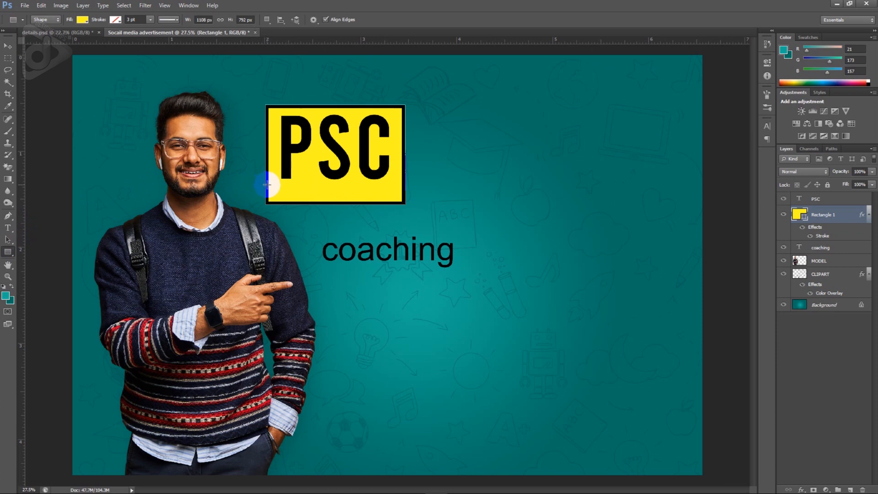
drag(267, 183, 405, 204)
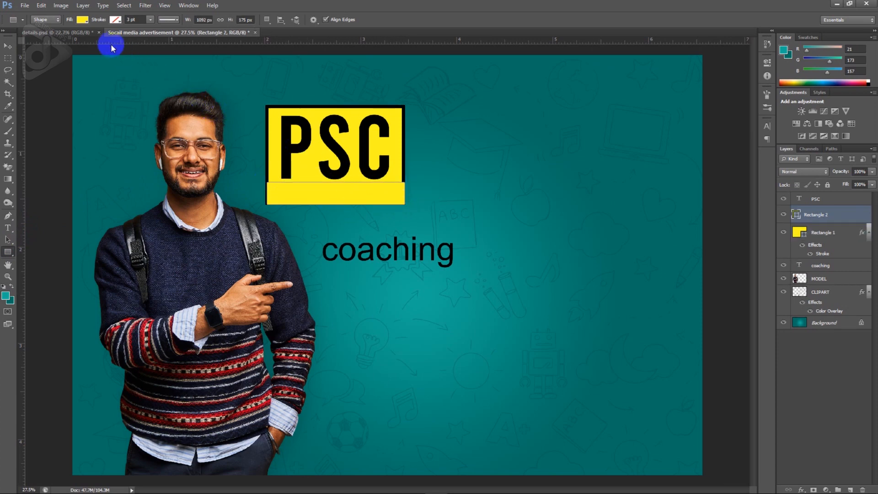
click(82, 20)
click(62, 38)
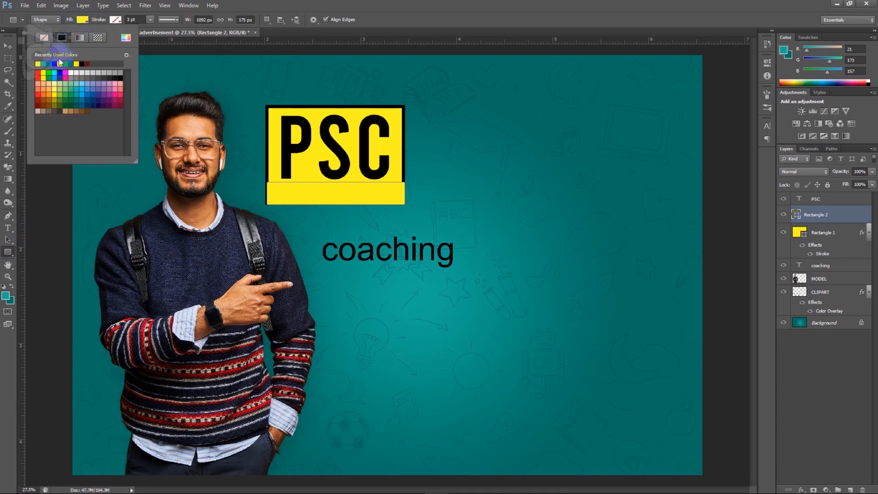
click(59, 72)
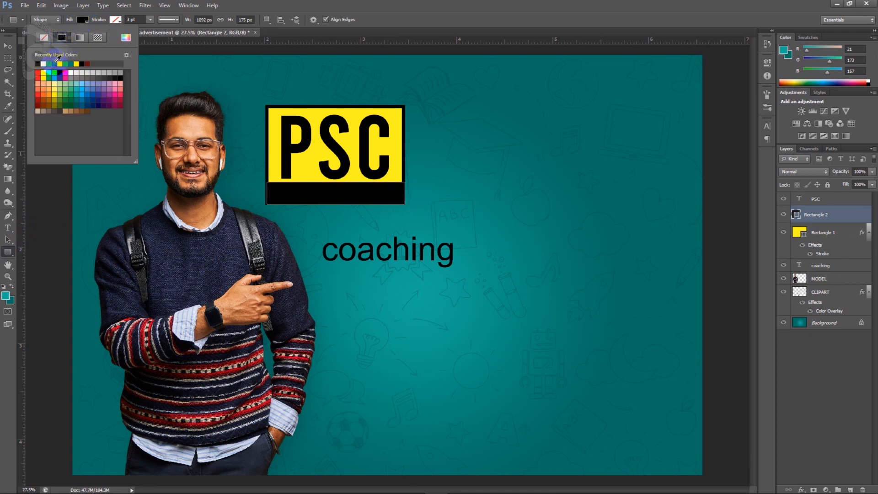
Nudge the black bar slightly down so it leaves more yellow space beneath the PSC text
click(8, 46)
key(Down)
key(Down)
key(Down)
key(Down)
key(Down)
key(Down)
key(Down)
key(Down)
key(Down)
key(Down)
key(Down)
key(Down)
key(Down)
key(Down)
key(Down)
key(Down)
key(Down)
key(Down)
key(Down)
key(Down)
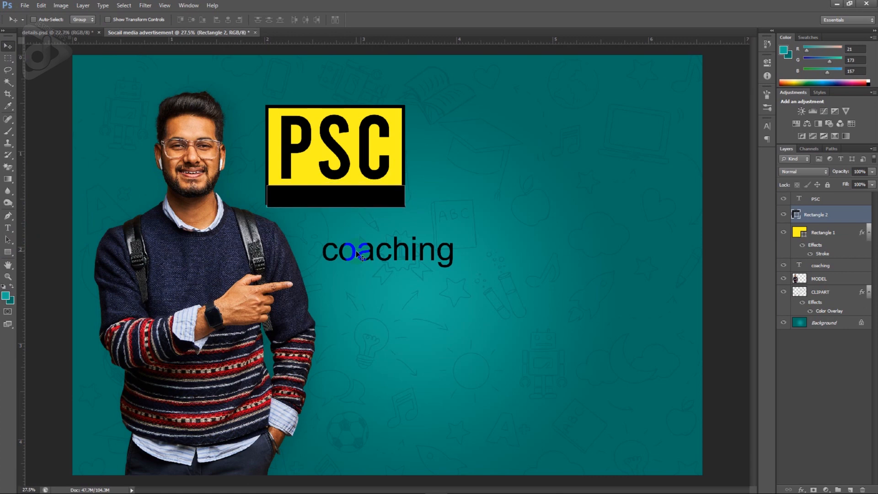
Stretch the black bar on both sides to meet the outer edges of the yellow box's stroke
scroll(390, 199, up, 1)
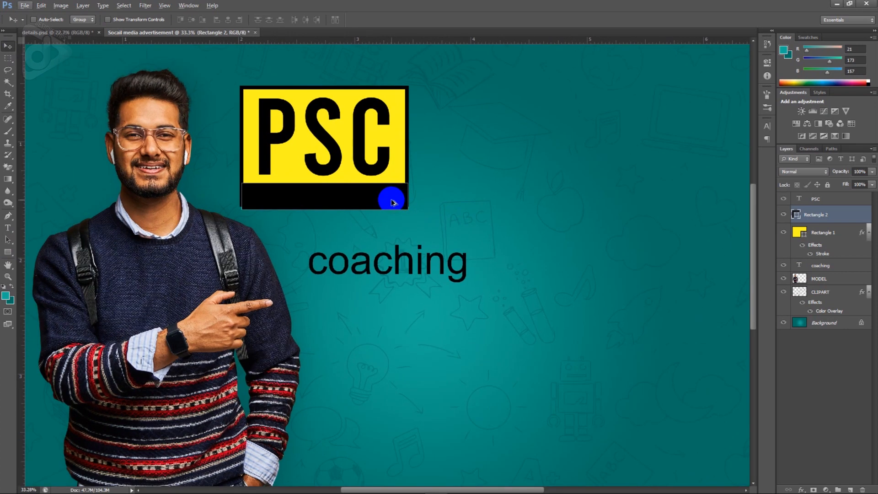
key(ctrl+t)
drag(244, 198, 242, 198)
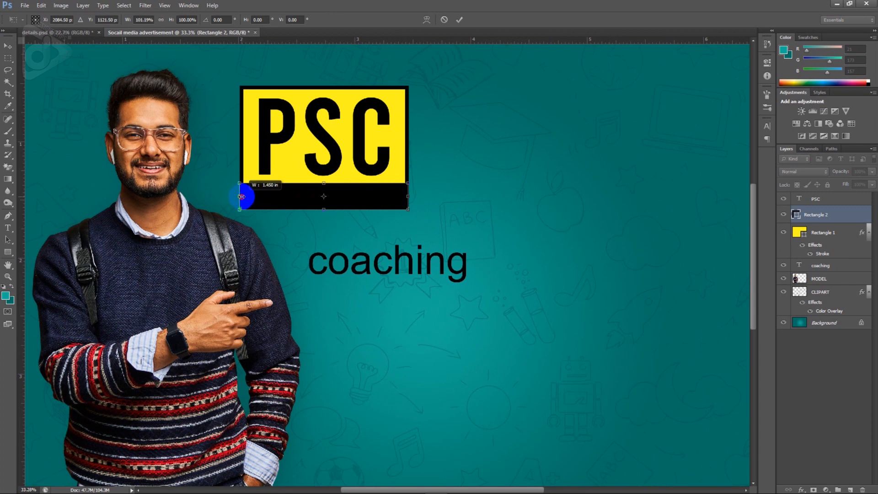
drag(407, 197, 409, 198)
key(Return)
Extend the yellow rectangle's upper edge slightly upward to leave more room above the PSC text
ctrl+click(402, 175)
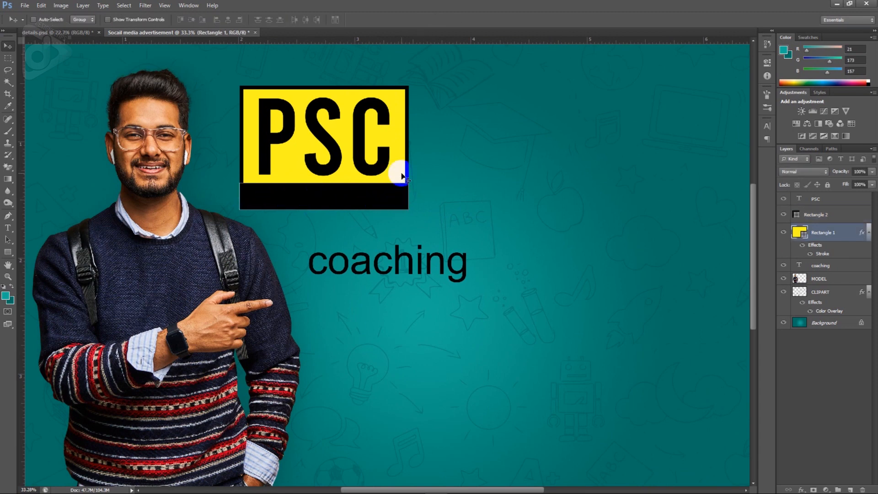
key(ctrl+t)
drag(326, 84, 325, 76)
key(Return)
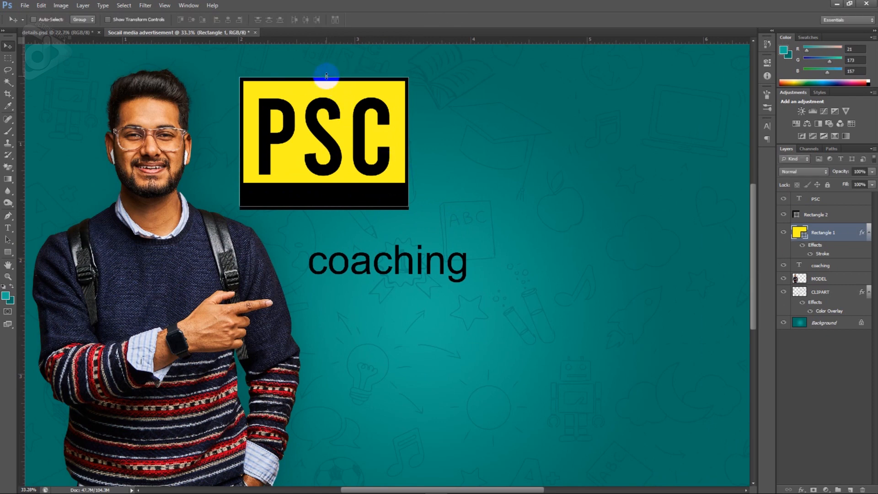
Widen the yellow rectangle and black bar together slightly to the right, and nudge both left to centre them around the PSC text
ctrl+shift+click(352, 195)
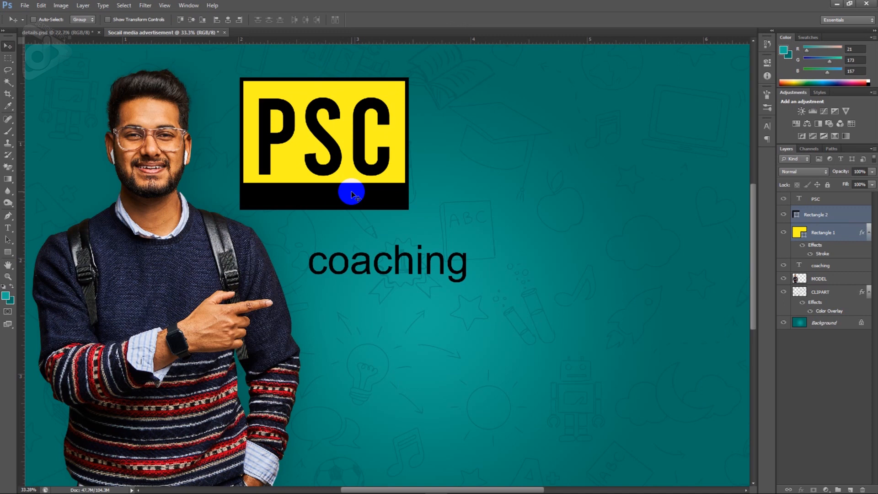
key(ctrl+t)
drag(411, 145, 416, 147)
key(Return)
key(Left)
key(Left)
key(Left)
key(Left)
key(Left)
key(Left)
key(Left)
key(Left)
key(Left)
key(Left)
key(Left)
key(Left)
key(Left)
key(Left)
key(Left)
key(Left)
key(Left)
key(Left)
key(Left)
key(Left)
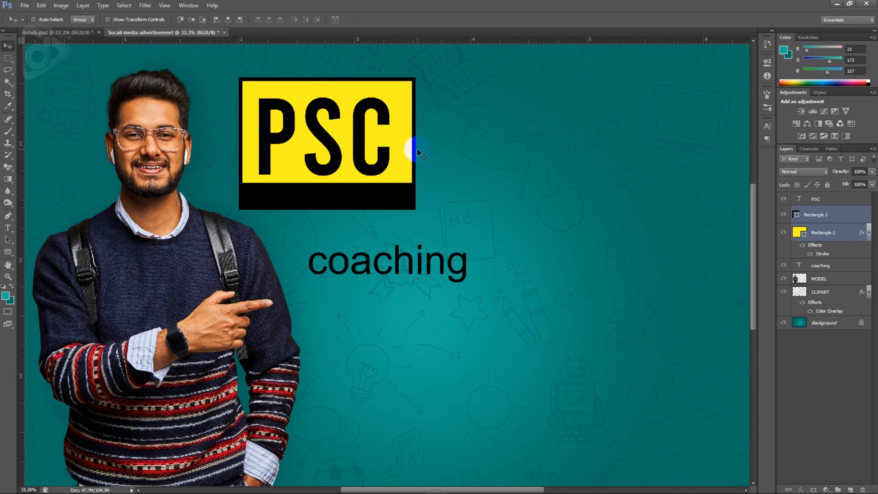
Move the coaching text up to the black bar under the PSC text
right_click(419, 259)
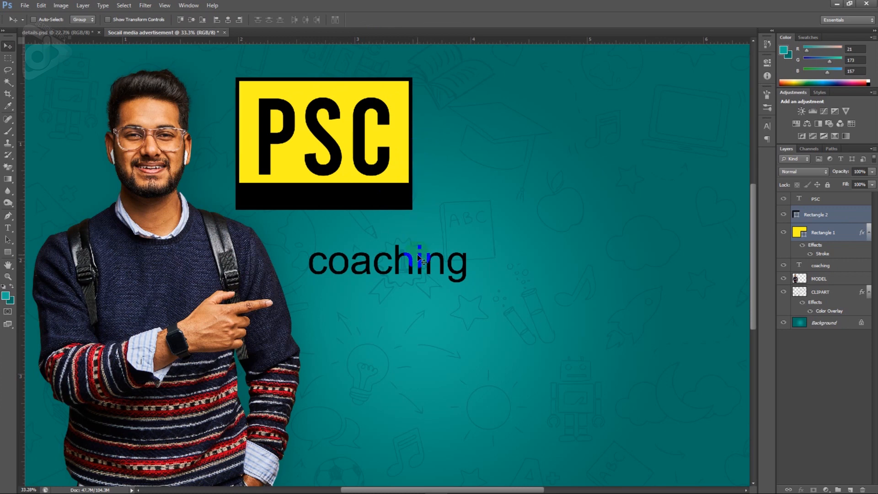
click(427, 261)
drag(433, 262, 404, 205)
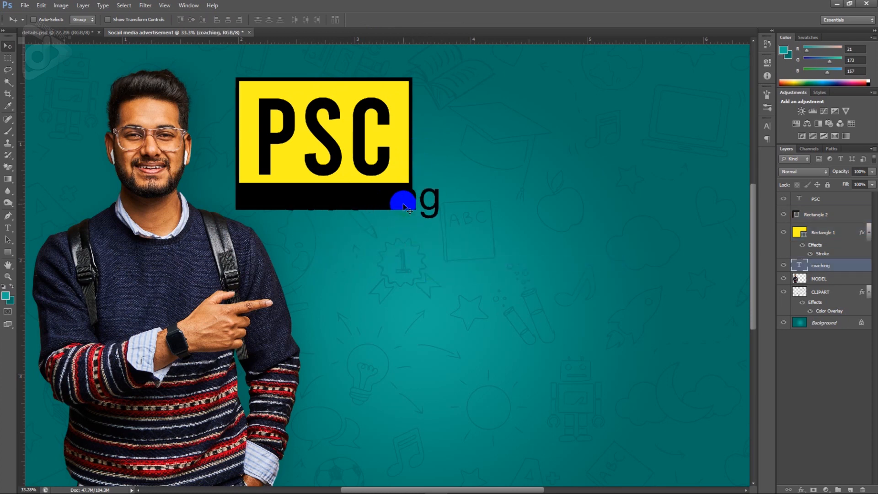
Recolour the coaching text white (#ffffff) and move its layer above the black bar's layer
key(t)
click(420, 203)
key(ctrl+a)
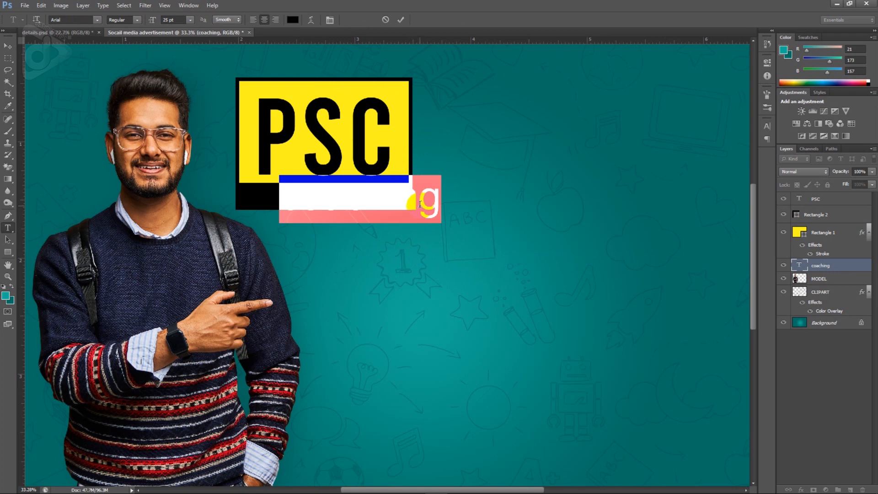
click(293, 20)
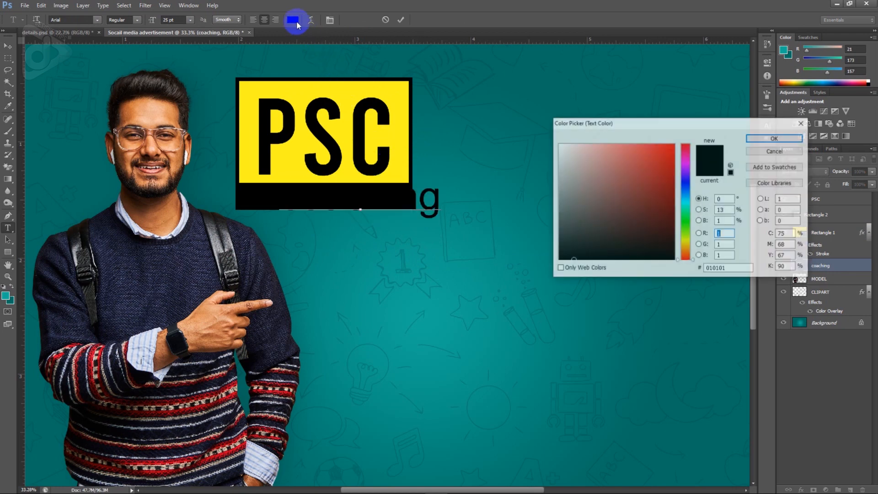
click(558, 144)
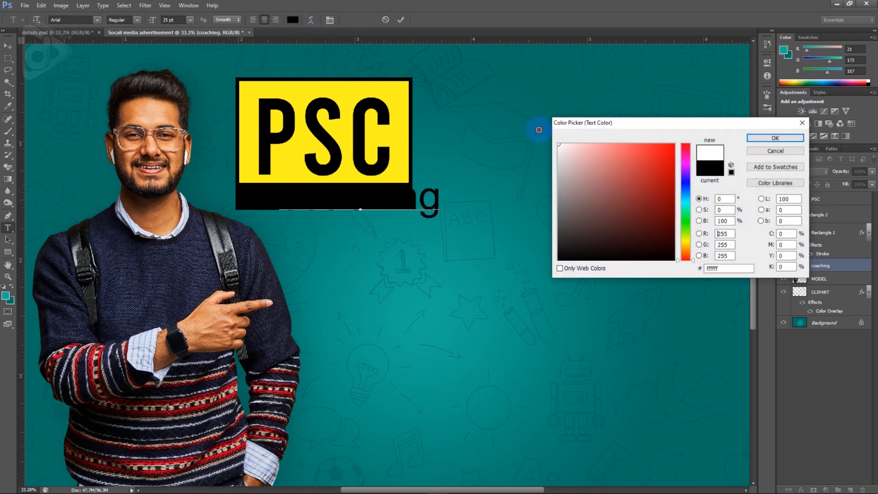
click(756, 143)
drag(843, 272, 837, 209)
Change the font of the coaching text to Typo Grotesk
click(425, 192)
key(ctrl+a)
click(78, 21)
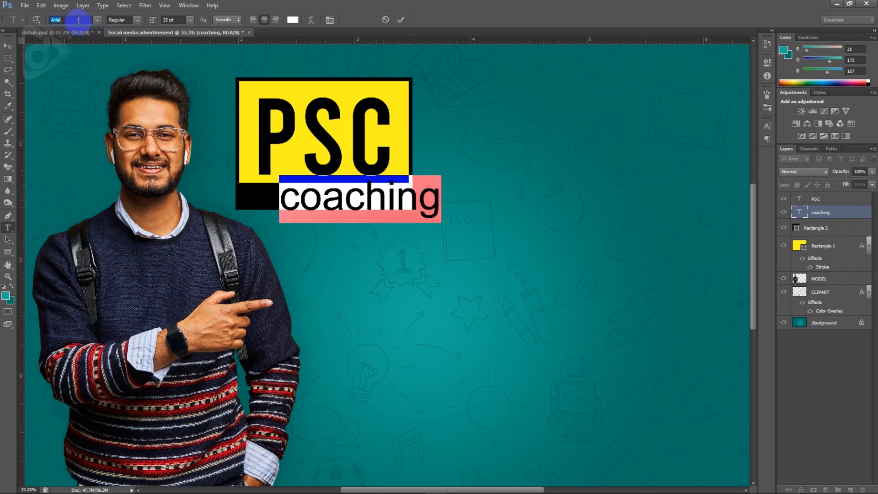
text(Typo Grotesk)
key(Return)
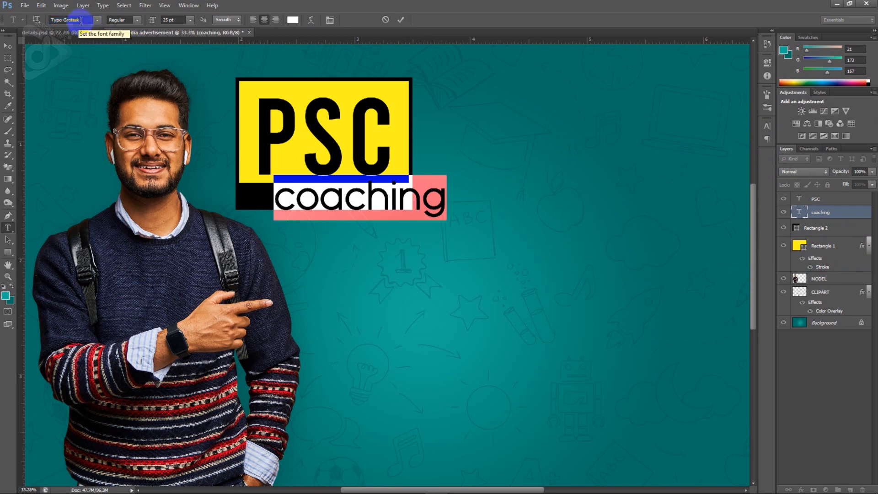
Scale the coaching text down proportionally to 15.31 pt so it is narrower than the black bar
click(8, 46)
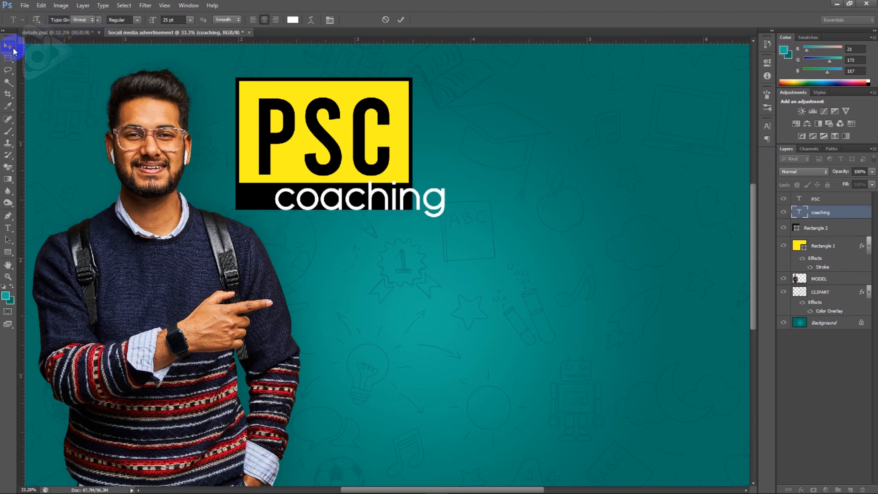
key(ctrl+t)
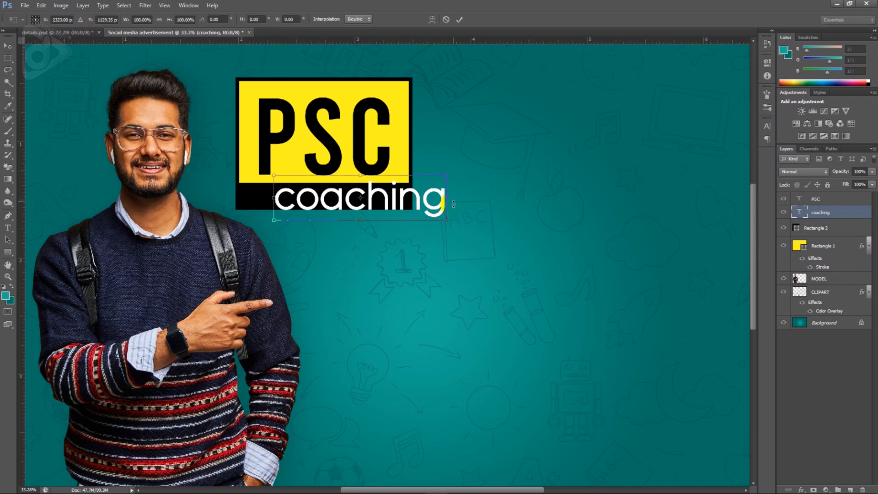
drag(448, 176, 371, 200)
key(Return)
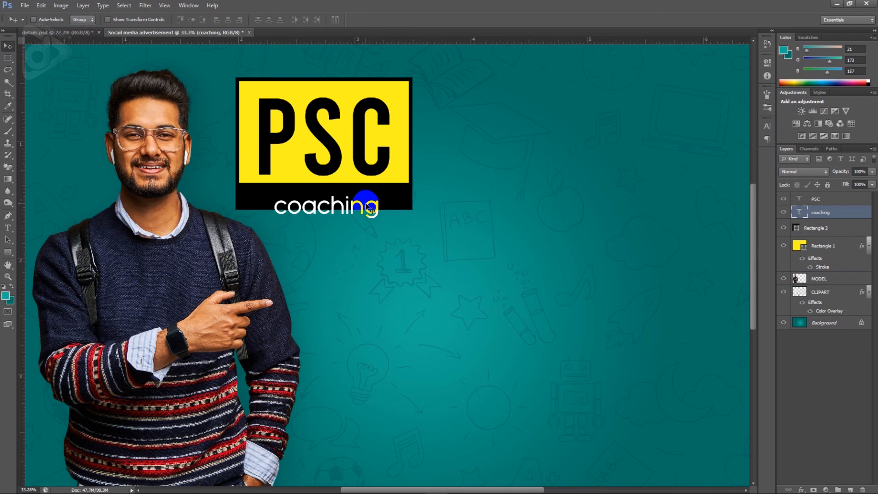
Set the coaching text to all caps and widen its letter tracking to 560
key(t)
double_click(364, 205)
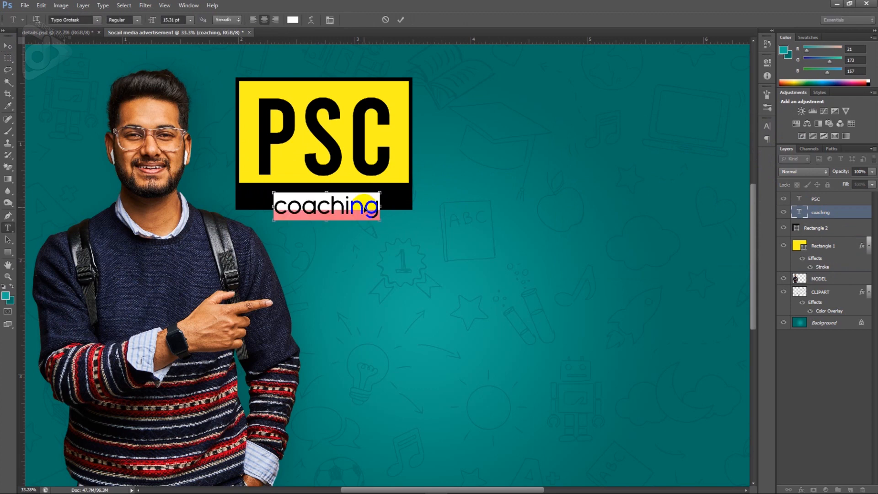
key(ctrl+t)
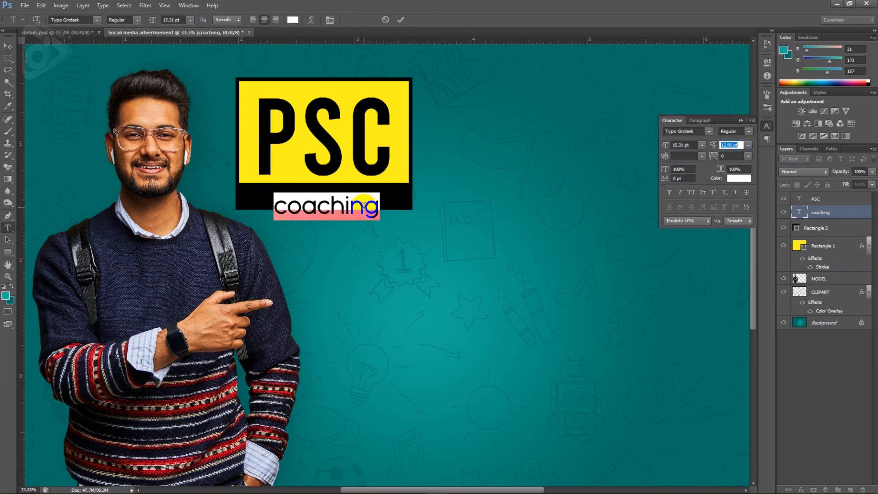
click(691, 192)
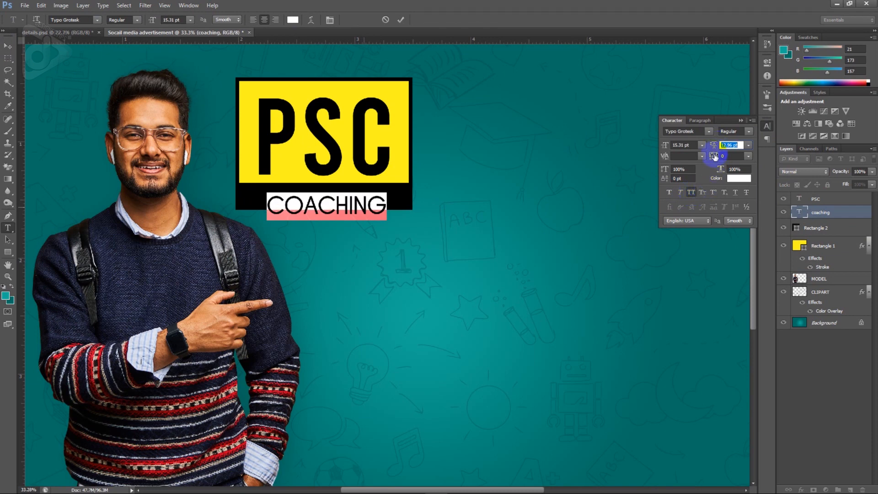
drag(715, 157, 729, 156)
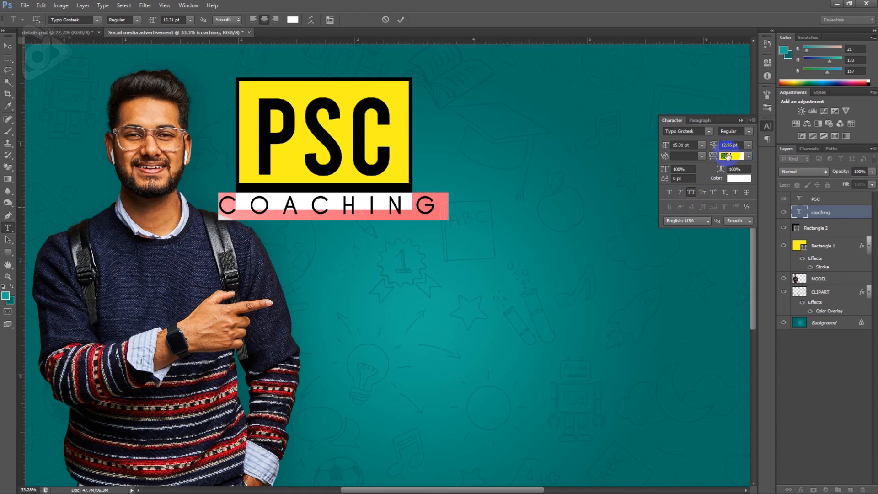
Scale the coaching text down to about 9.87 pt and centre it inside the black bar under PSC
click(11, 46)
key(ctrl+t)
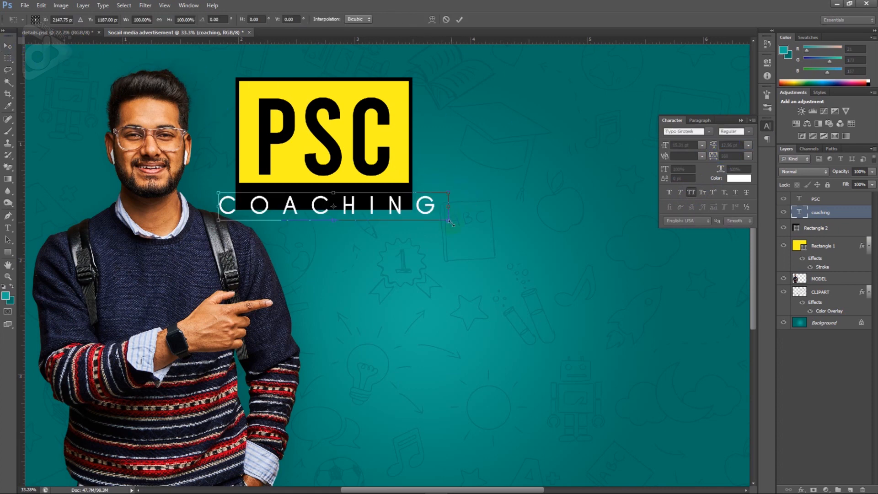
drag(451, 223, 402, 208)
click(376, 206)
key(Return)
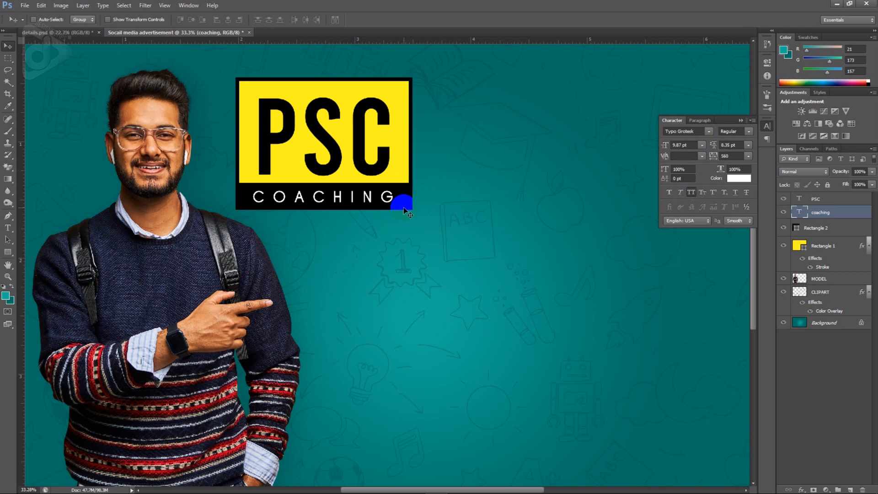
Select the PSC, coaching and both rectangle layers together and move the title box slightly right and up
key(ctrl+0)
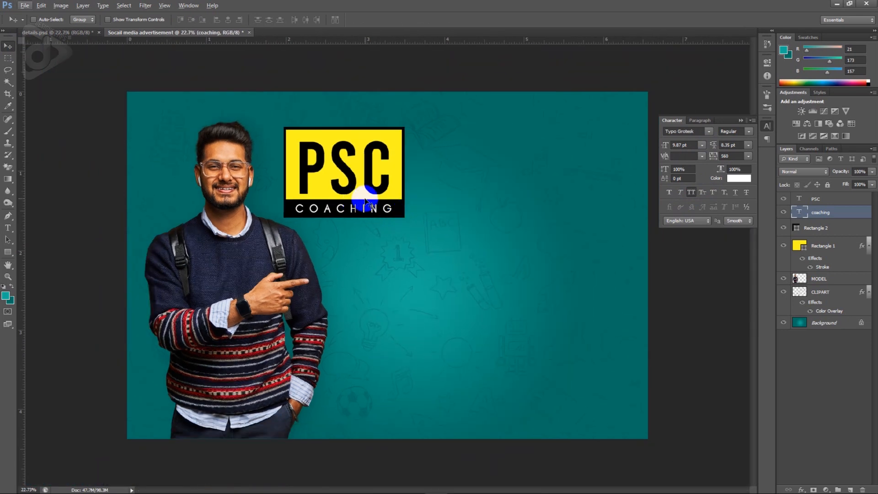
click(833, 249)
shift+click(826, 197)
drag(346, 189, 358, 185)
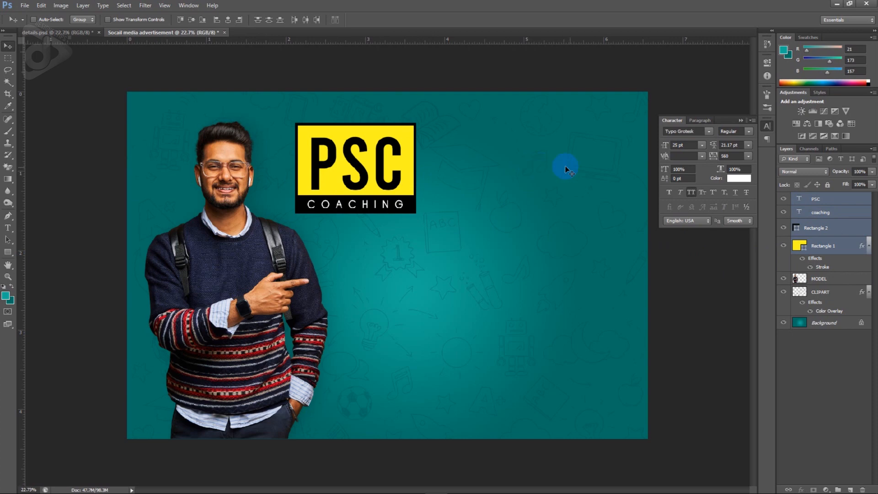
Bring the Malayalam line below the coaching text in details.psd into the advertisement, placing it right of the PSC box
click(83, 32)
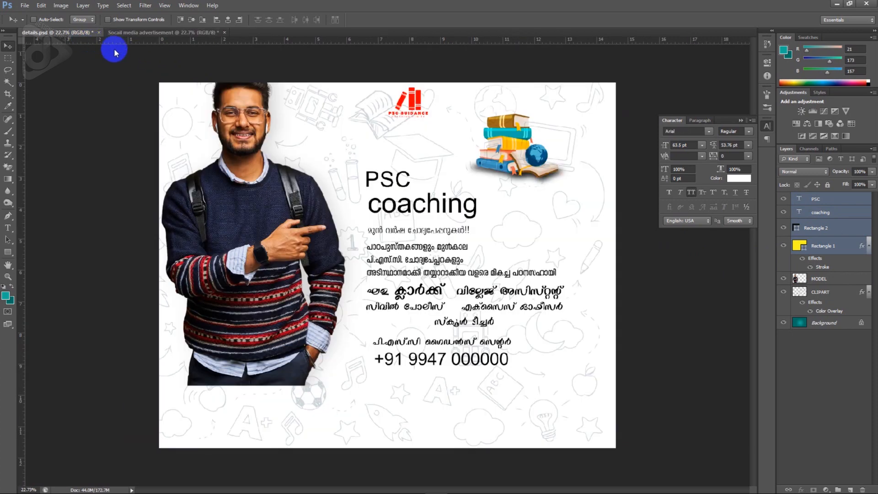
right_click(415, 232)
click(438, 234)
drag(438, 239, 373, 186)
click(239, 31)
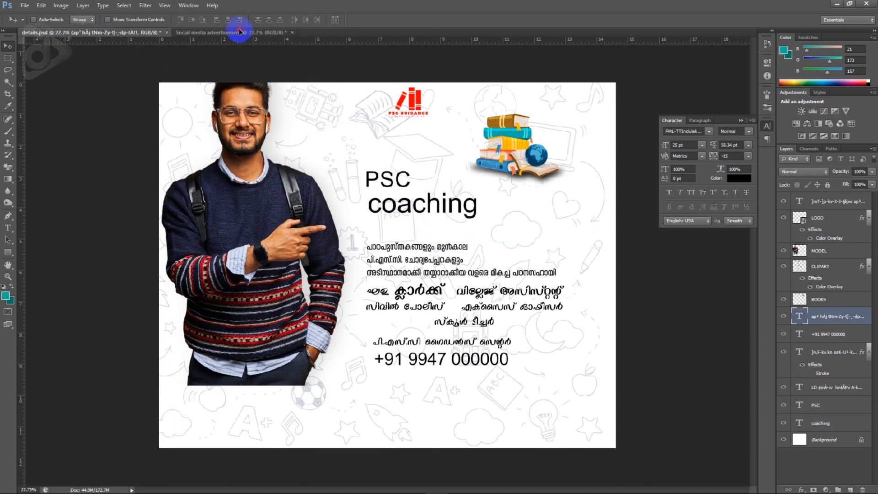
drag(239, 31, 501, 191)
Select all of the imported Malayalam text and browse the available fonts for a replacement
key(t)
click(492, 186)
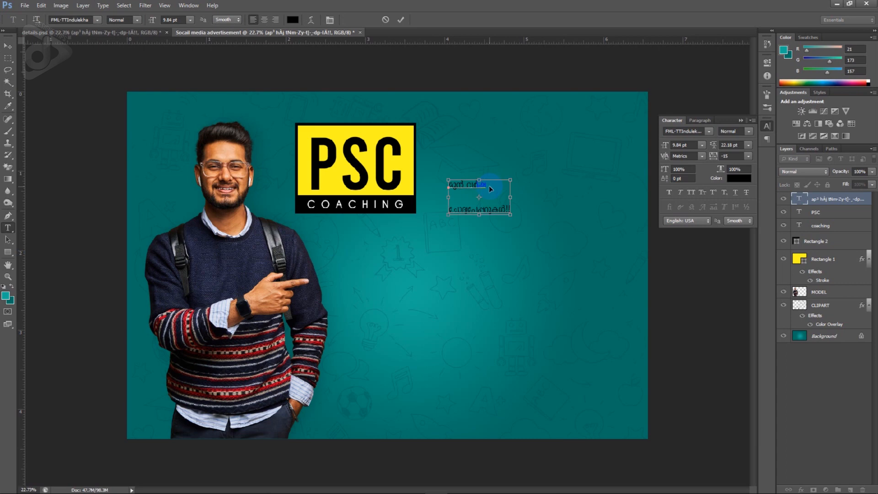
key(ctrl+a)
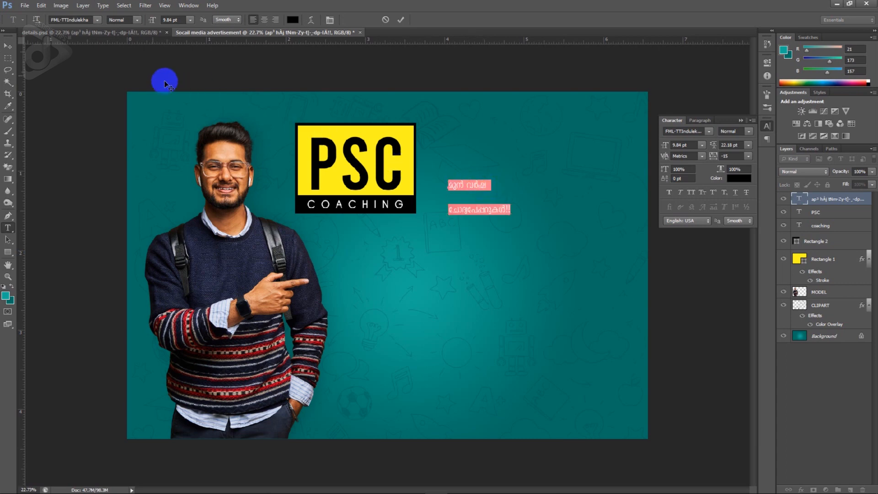
click(77, 19)
text(Apple cards Abbas)
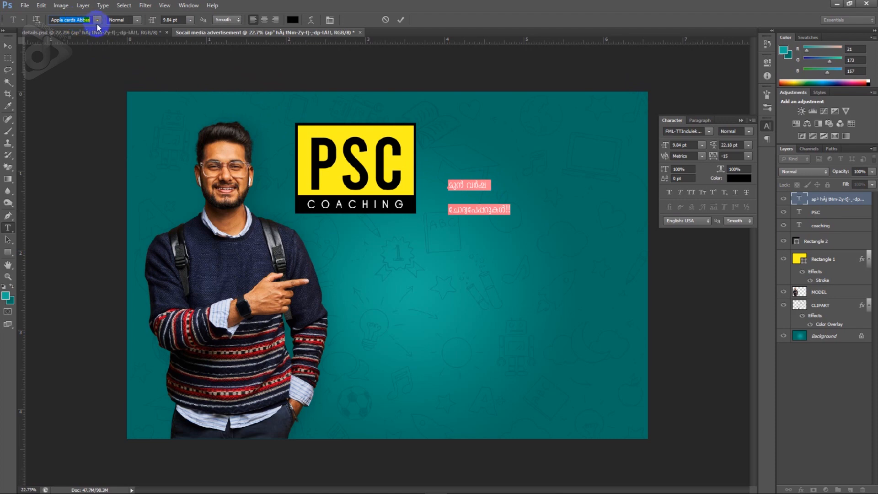
click(98, 20)
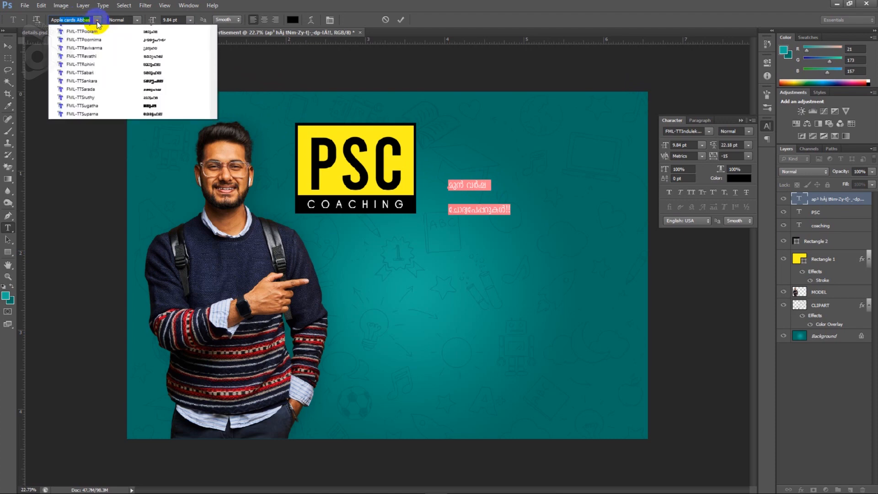